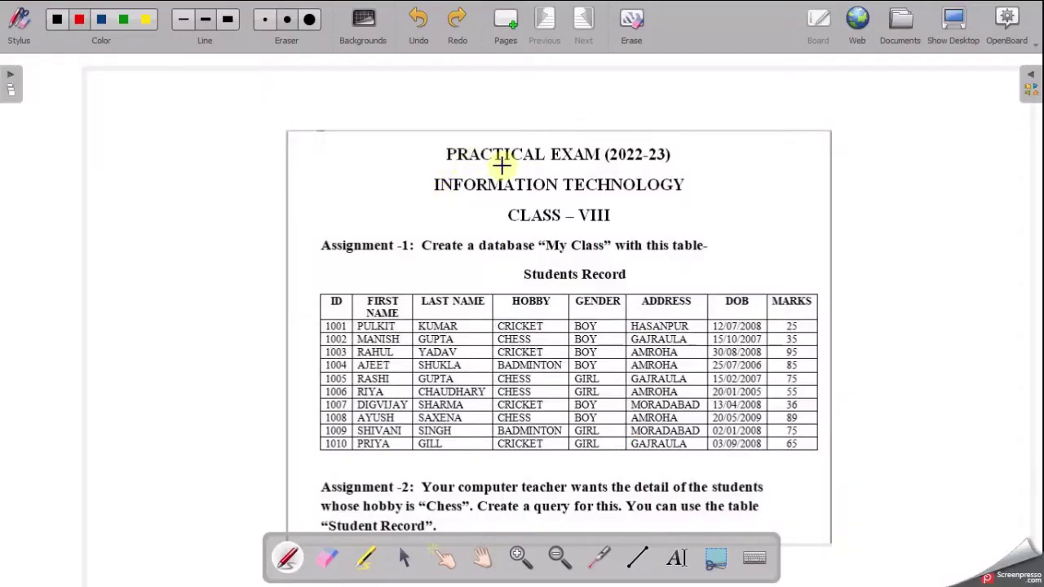
- Underline the year 2022-23, class VIII, the INFORMATION TECHNOLOGY heading and 'table' in red
drag(610, 162, 666, 161)
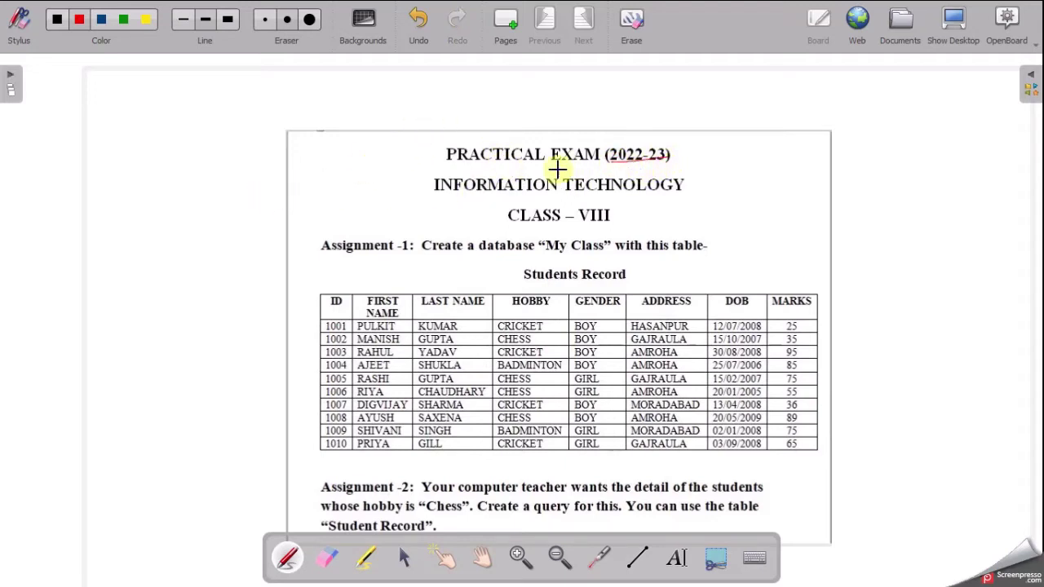
drag(581, 223, 610, 222)
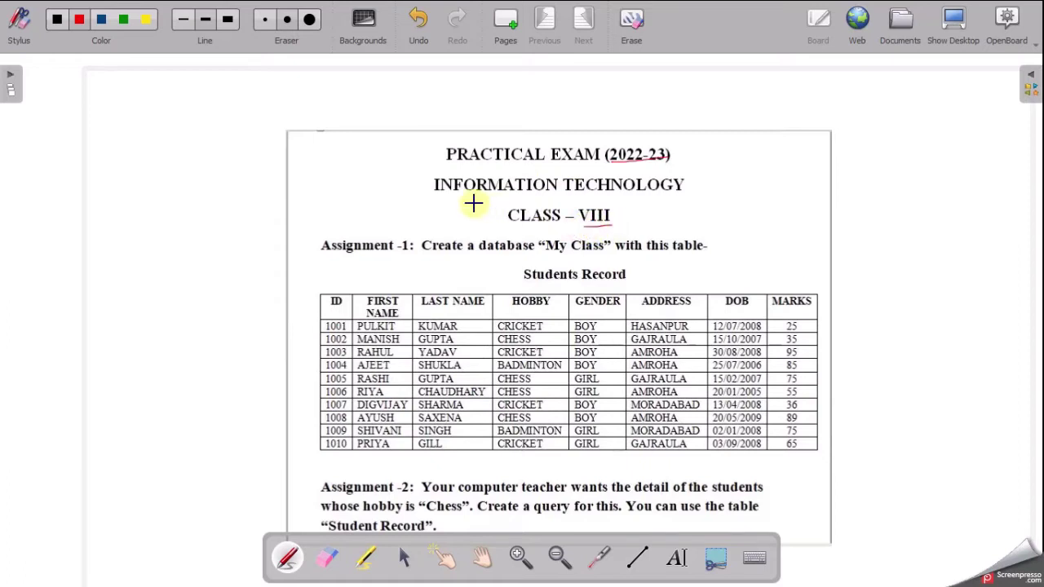
drag(442, 198, 686, 189)
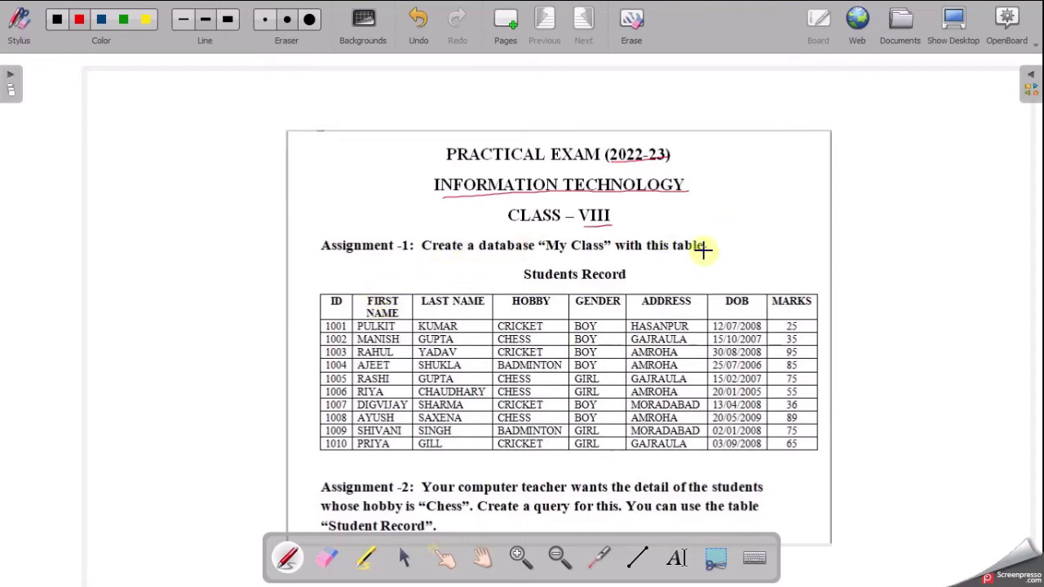
drag(675, 257, 706, 255)
- Write 'Access' beside the heading, bracket 'Students Record', and underline 'My Class' and the ID header
mouse_move(740, 183)
mouse_down()
mouse_move(785, 174)
mouse_move(827, 193)
mouse_up()
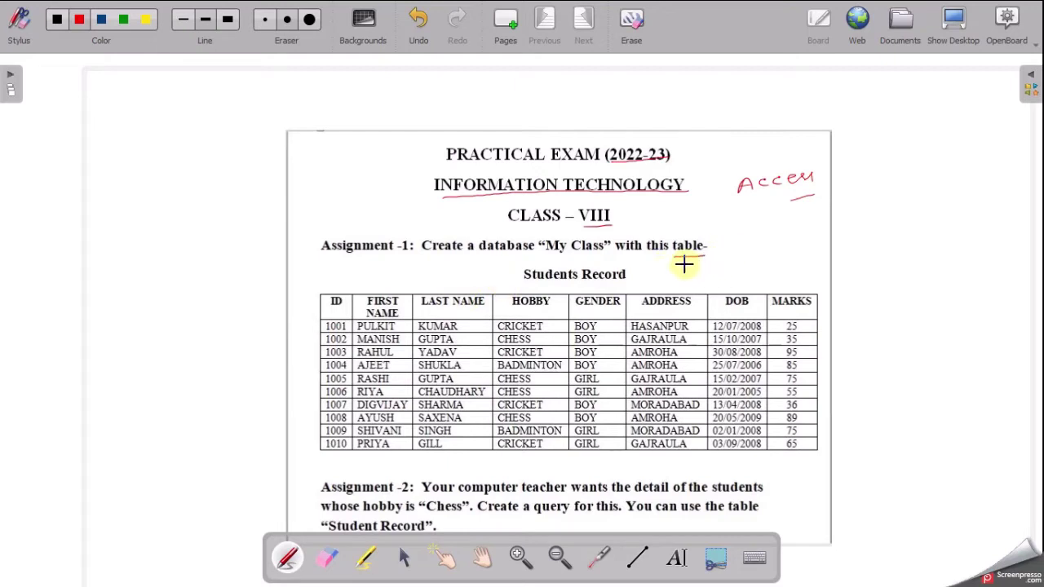
drag(530, 265, 530, 285)
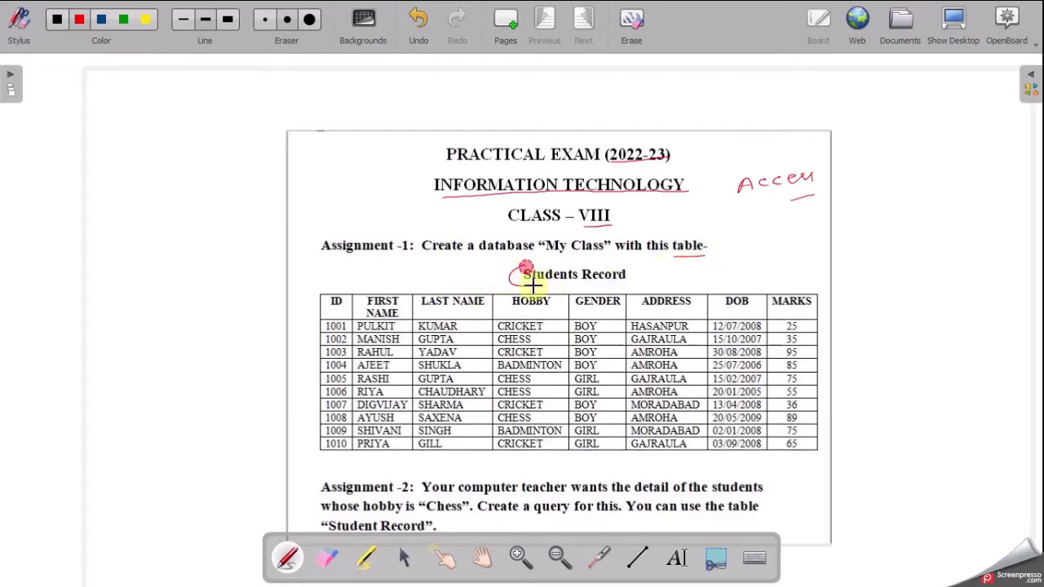
drag(629, 267, 630, 284)
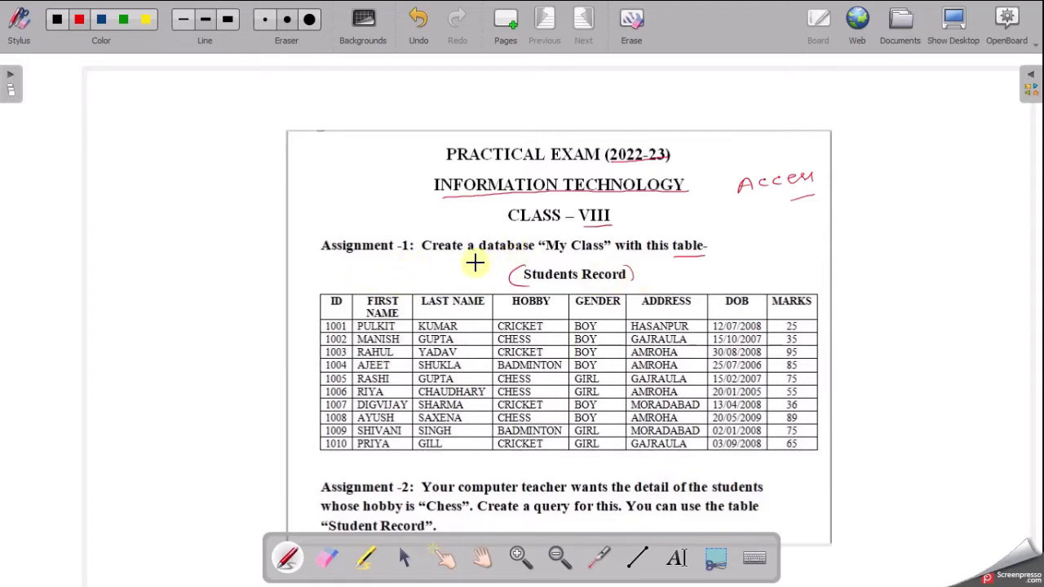
drag(599, 256, 545, 257)
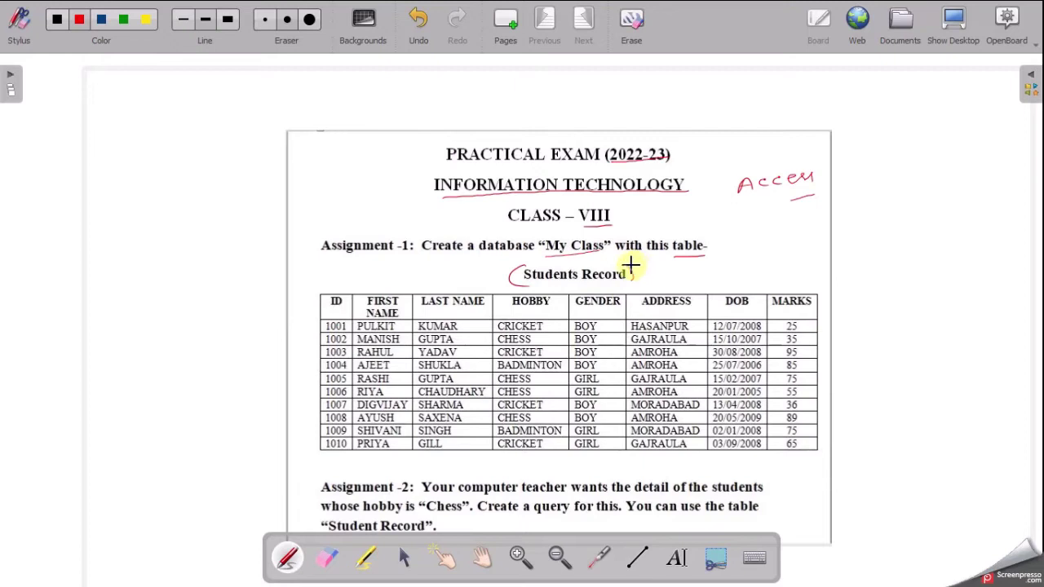
click(551, 284)
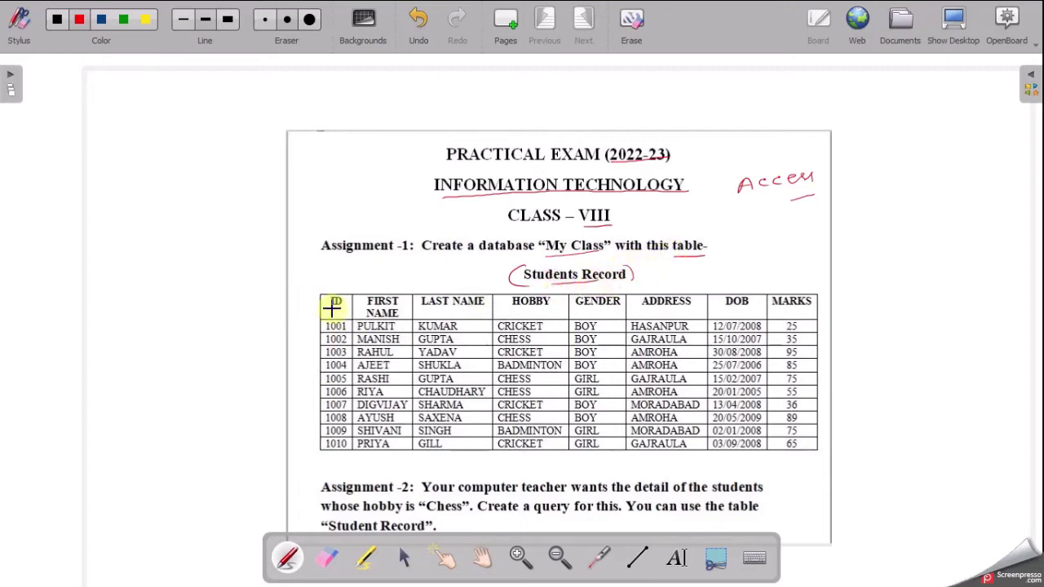
drag(331, 308, 341, 309)
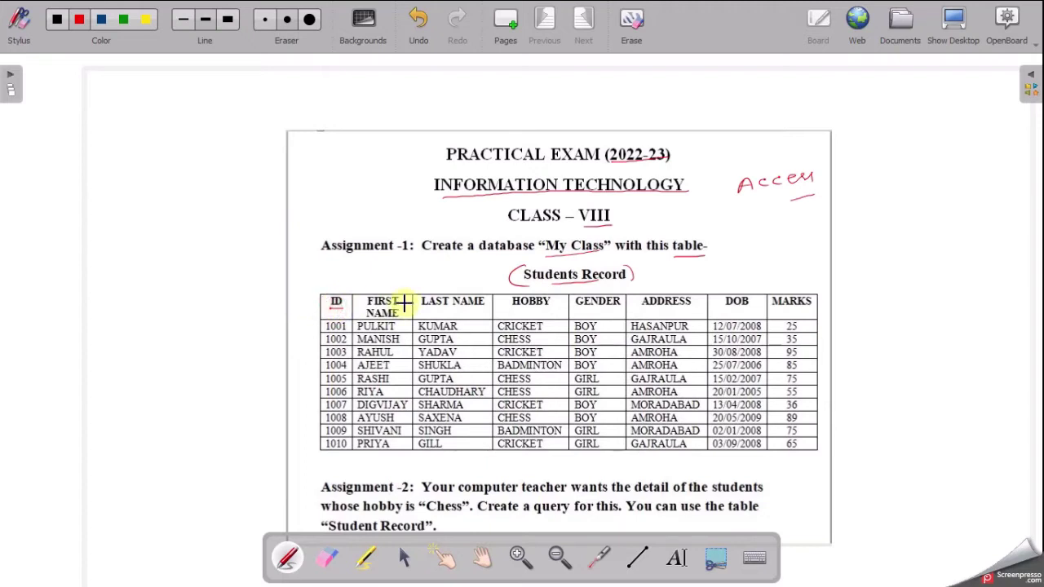
- Underline the remaining column headers, labelling them 'fields' and bracketing the rows as 'data'
drag(422, 309, 692, 308)
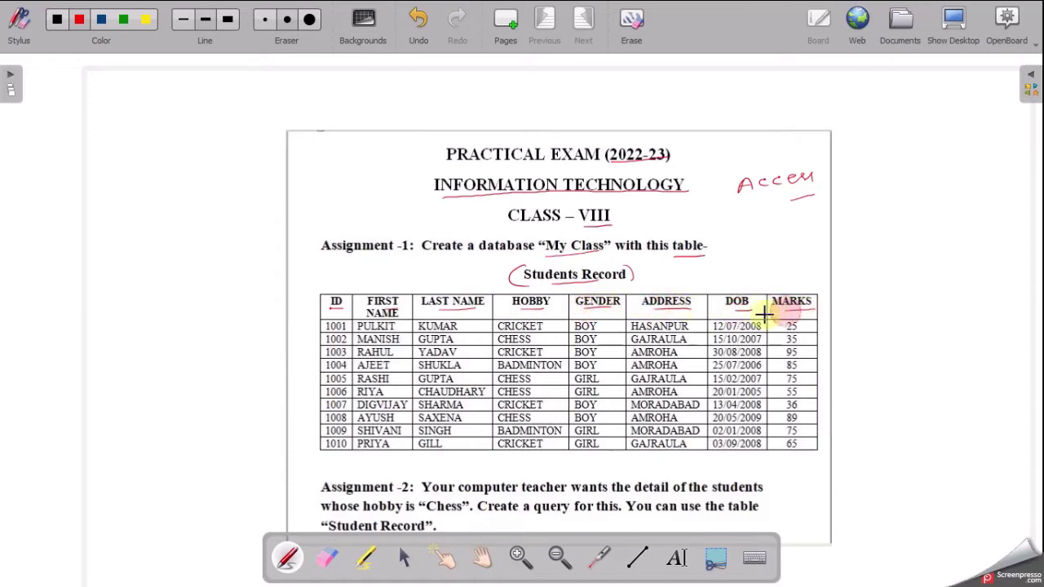
mouse_move(820, 296)
mouse_down()
mouse_move(864, 281)
mouse_move(903, 284)
mouse_up()
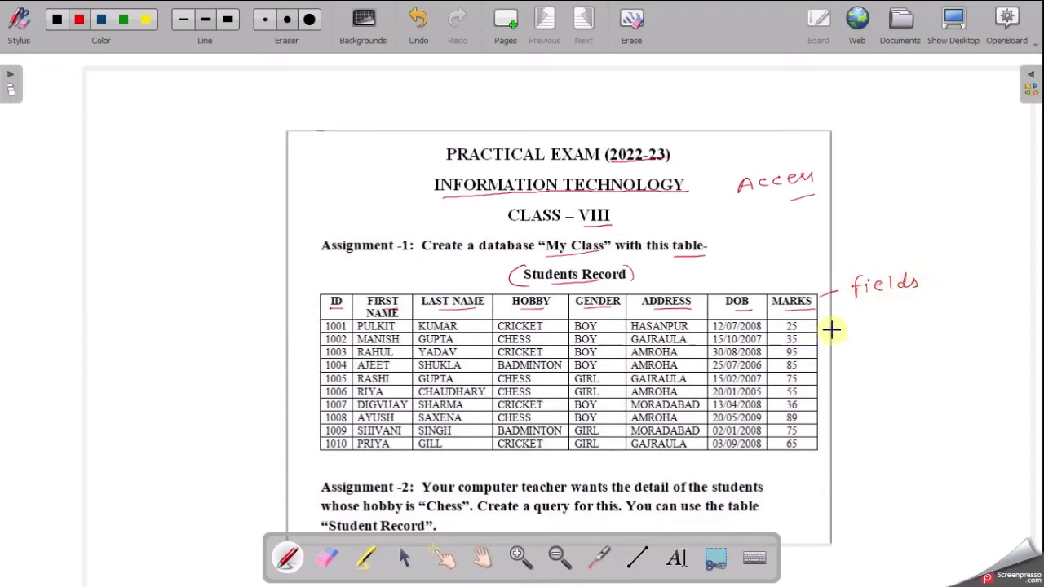
drag(809, 326, 809, 399)
drag(817, 363, 900, 350)
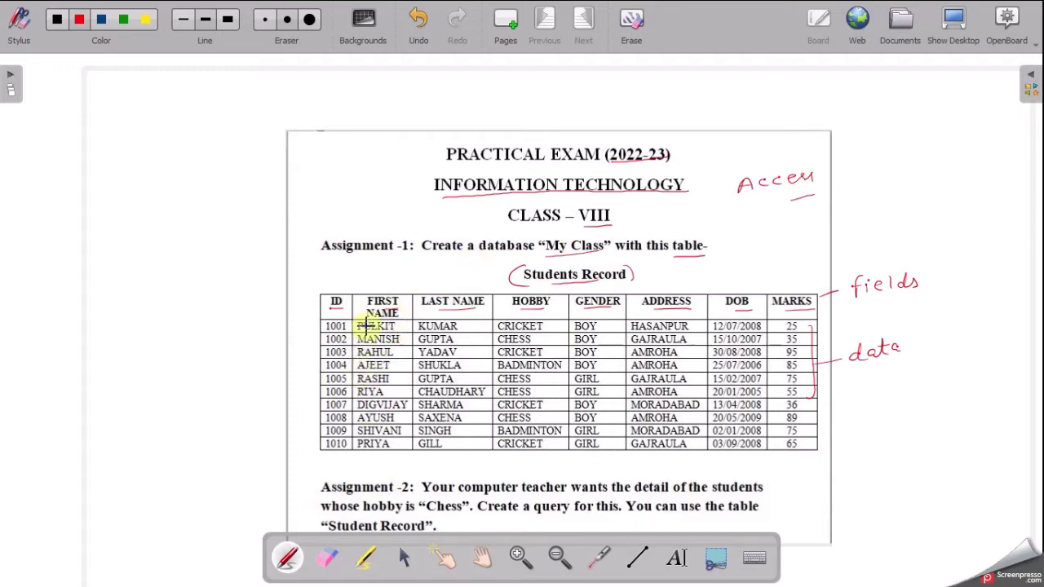
- Tick Assignment -1, circle the 'Access' note, and show the desktop
drag(311, 253, 344, 237)
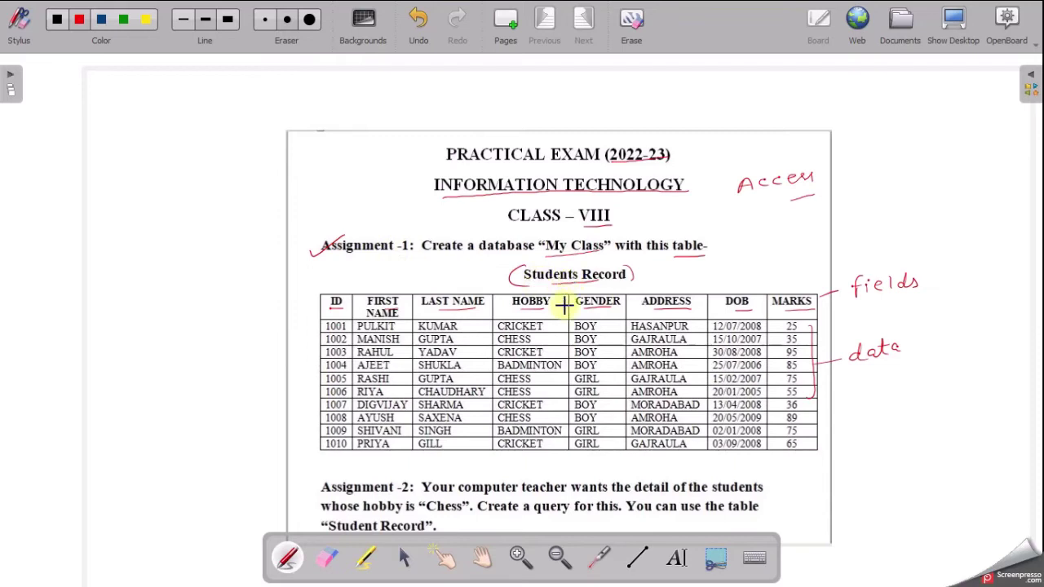
drag(816, 157, 772, 222)
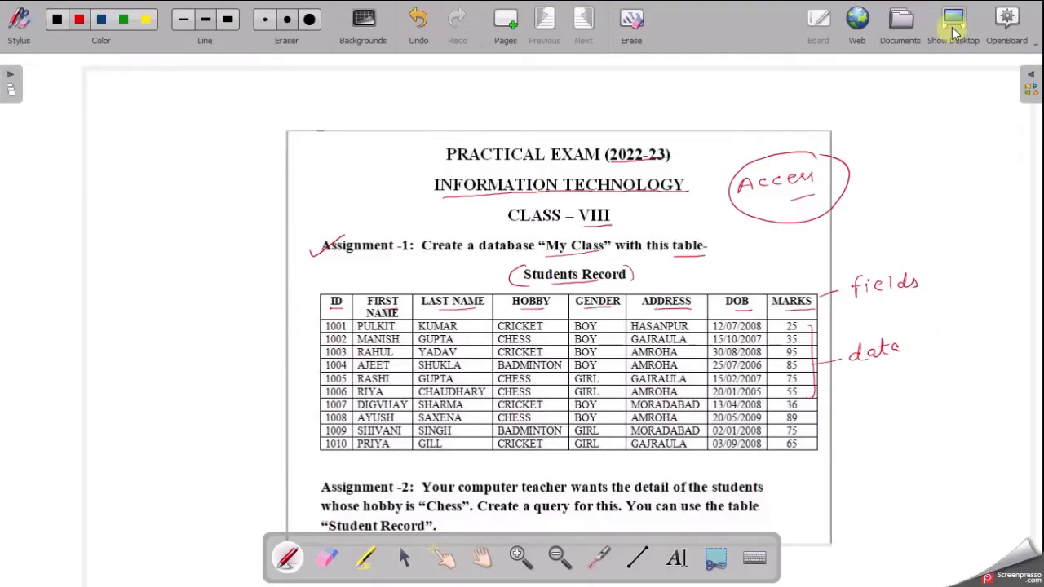
click(953, 19)
- Search Windows for ACCESS and launch Microsoft Access 2010
click(57, 572)
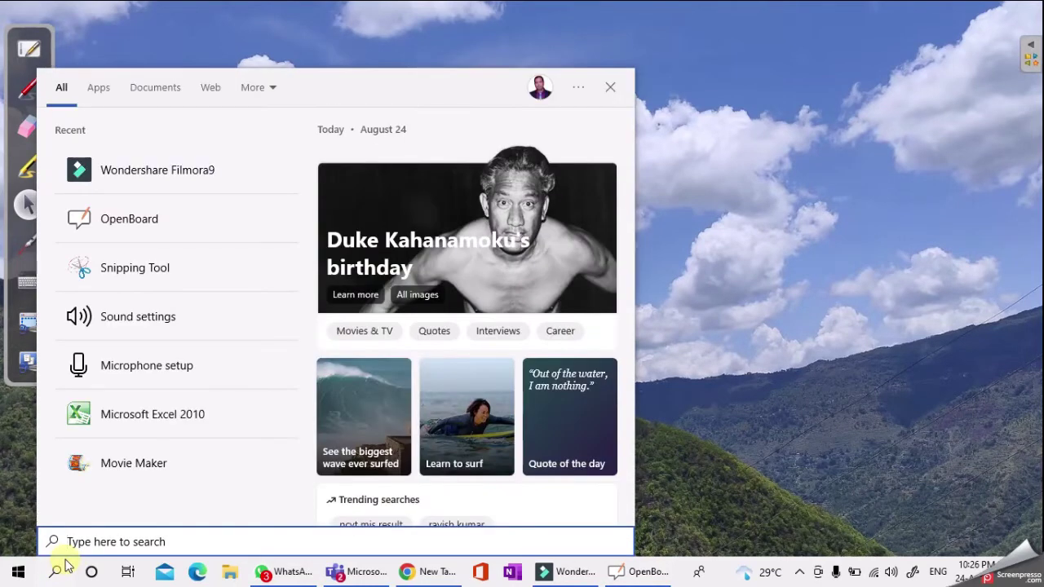
text(ACCESS)
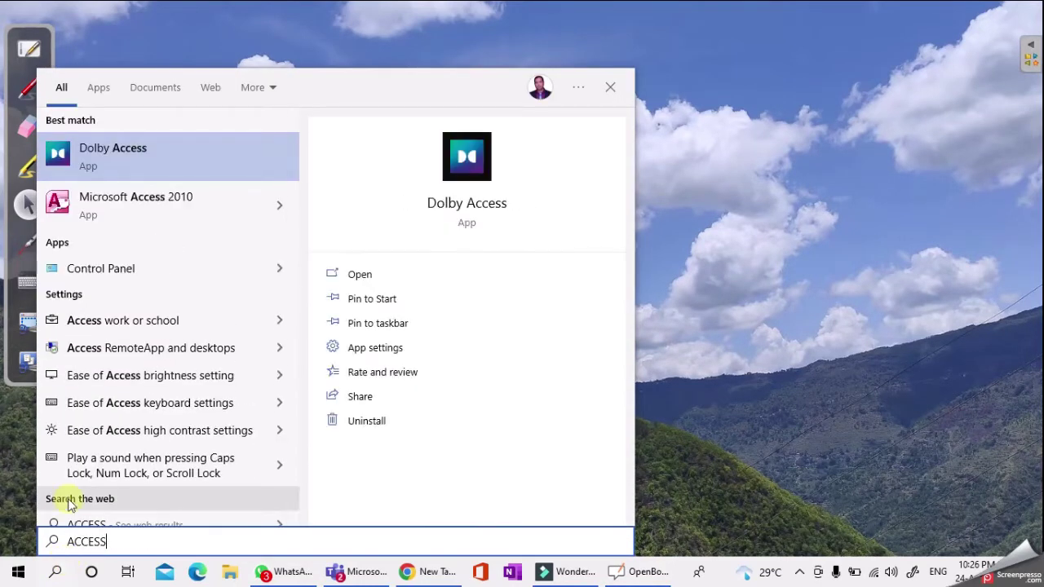
click(133, 218)
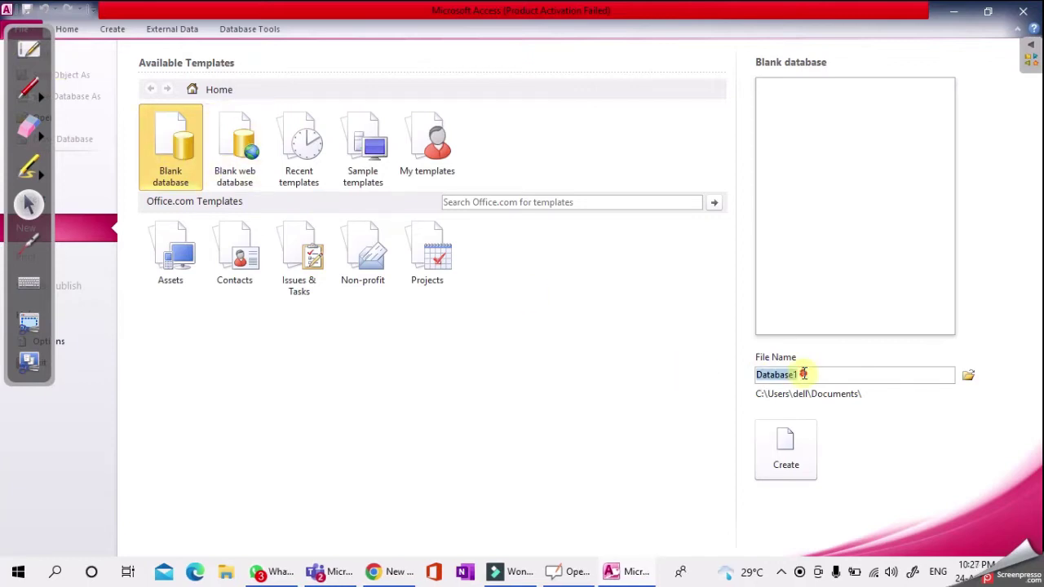
- Clear the default database file name and circle 'My Class' on the exam sheet
key(BackSpace)
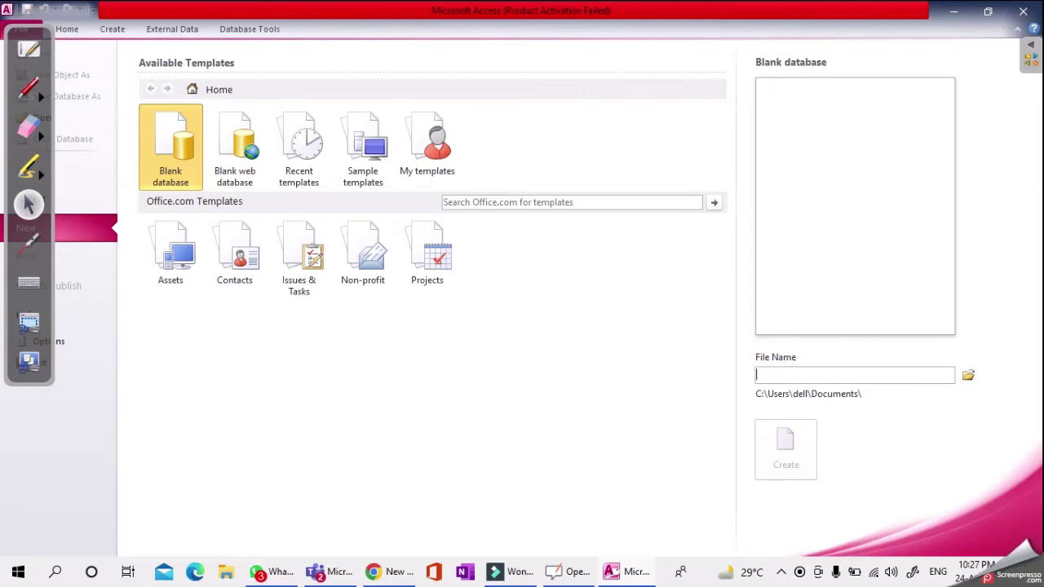
click(573, 571)
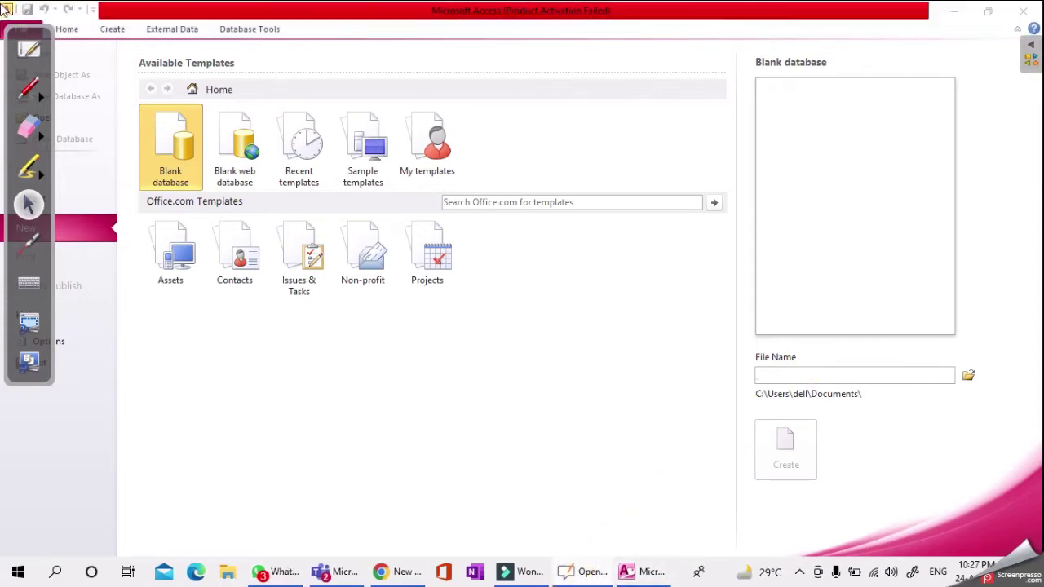
click(27, 47)
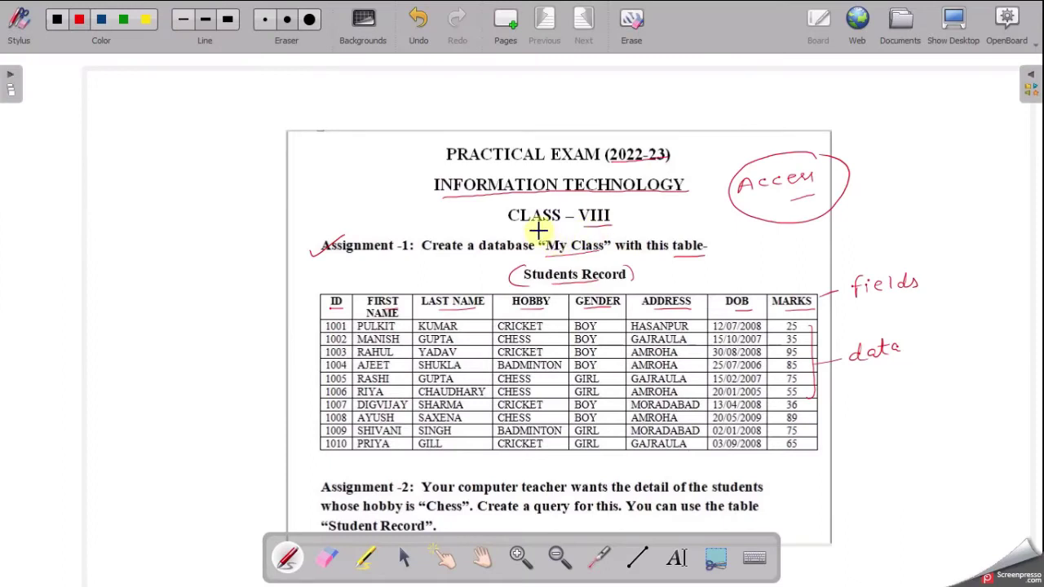
mouse_move(540, 241)
mouse_down()
mouse_move(611, 263)
mouse_move(624, 235)
mouse_move(547, 230)
mouse_up()
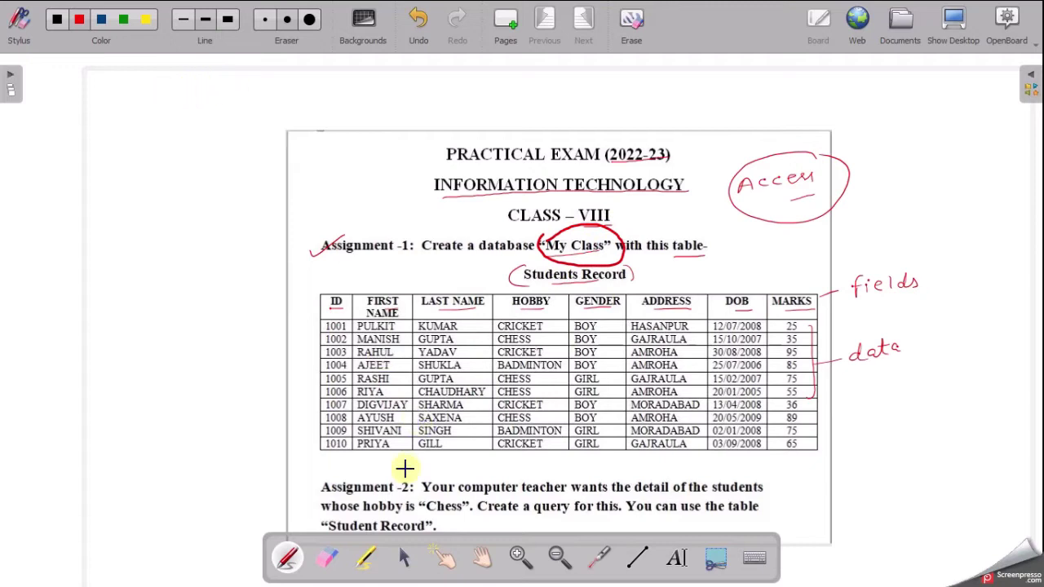
- Name the new blank database 'My Class' and create it
click(953, 25)
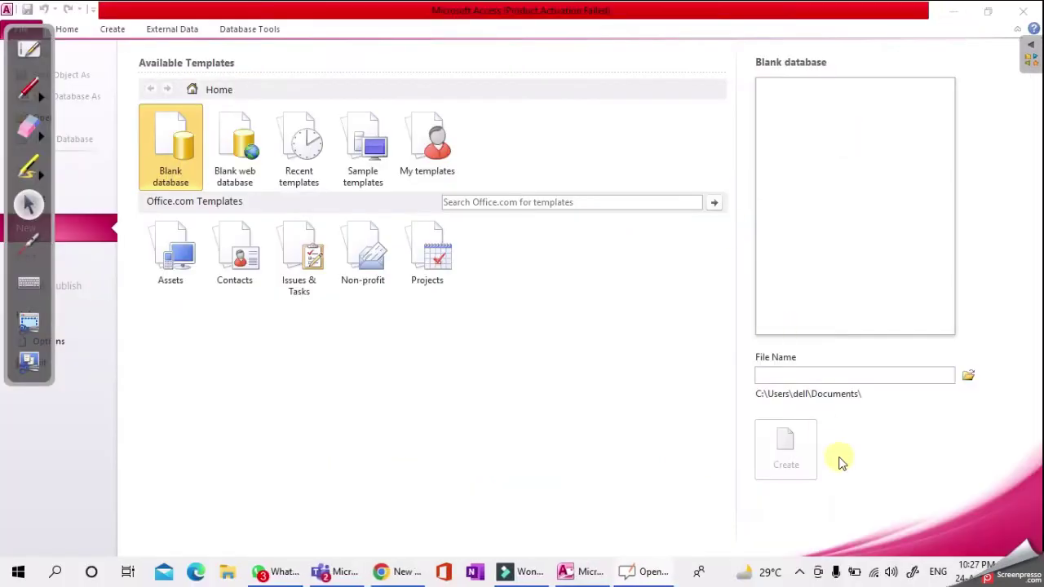
click(801, 375)
text(My Class)
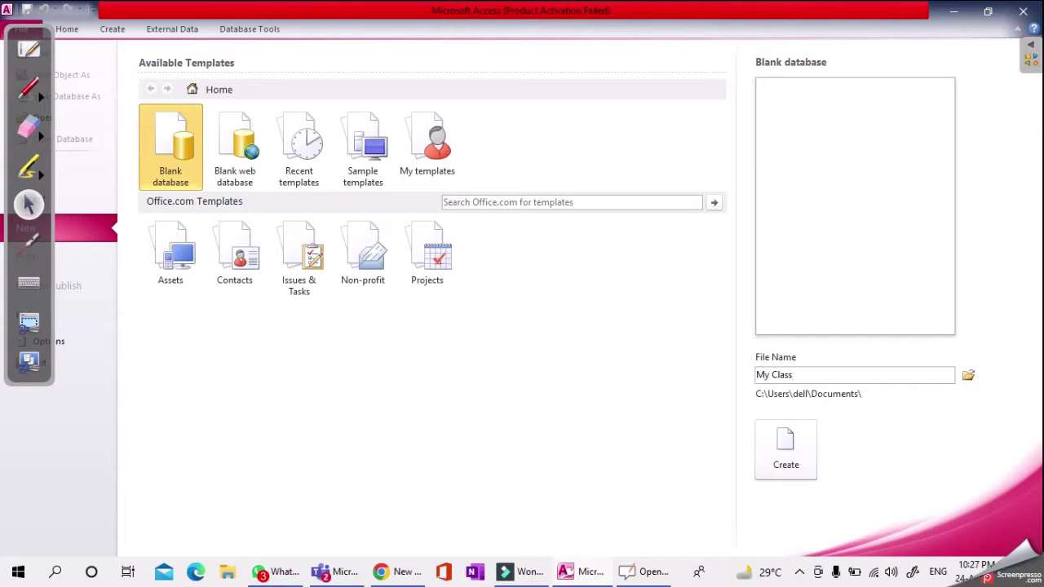
click(789, 447)
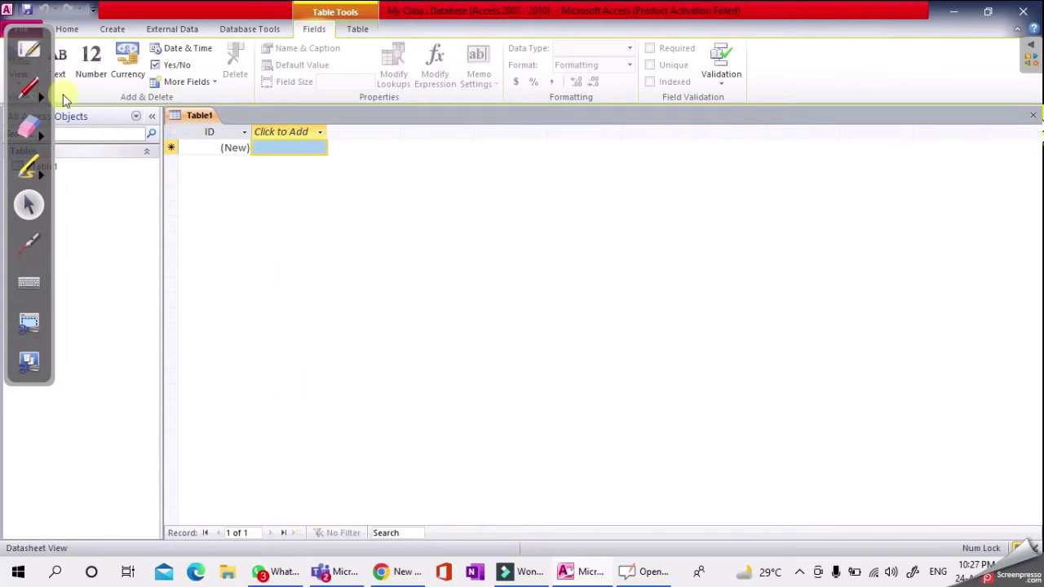
click(29, 50)
- Handwrite a '(1) design' note in the margin with an arrow to the table
drag(138, 212, 135, 212)
drag(135, 218, 139, 236)
mouse_move(165, 225)
mouse_down()
mouse_move(239, 204)
mouse_move(275, 275)
mouse_move(312, 284)
mouse_up()
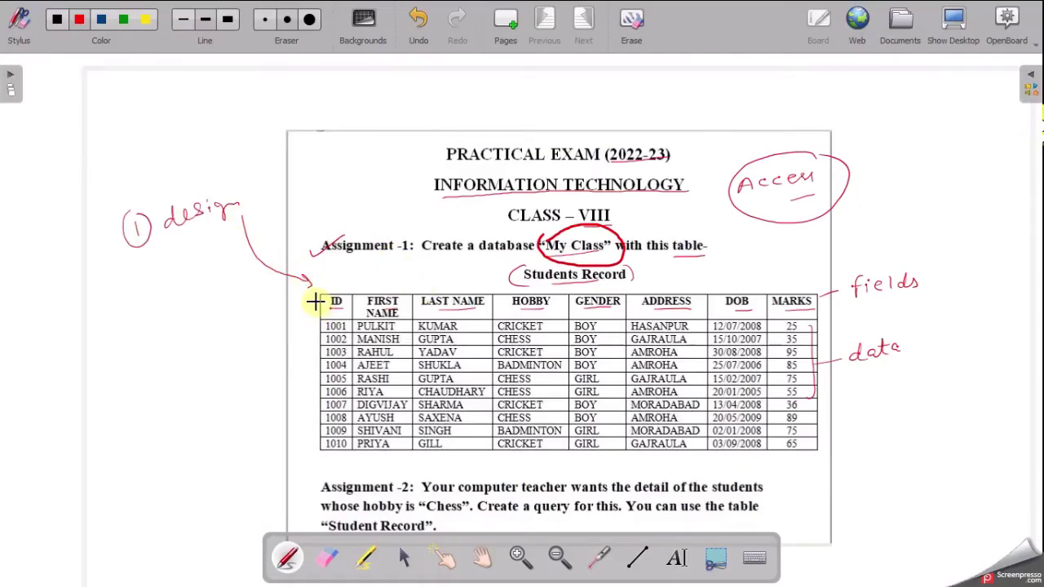
- Switch Table1 to Design View and save it as 'Students Record'
key(ctrl+shift+h)
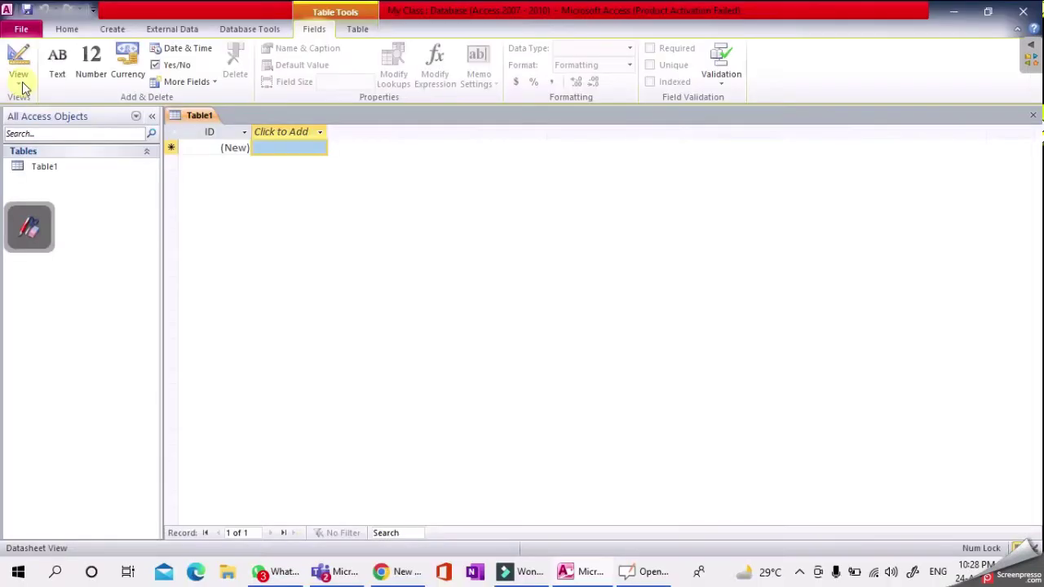
click(18, 84)
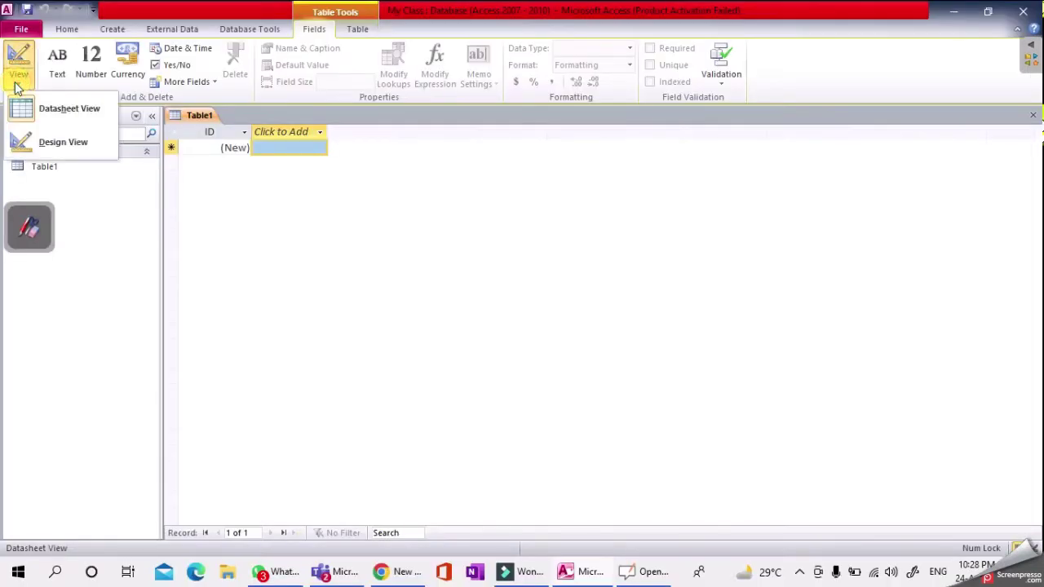
click(72, 145)
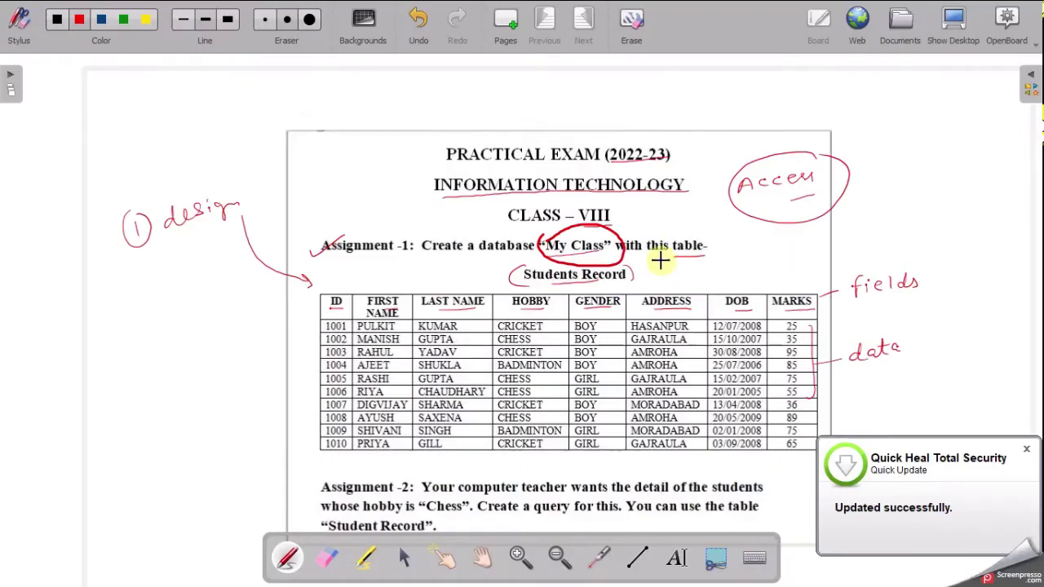
mouse_move(517, 281)
mouse_down()
mouse_move(548, 298)
mouse_move(607, 297)
mouse_move(635, 277)
mouse_up()
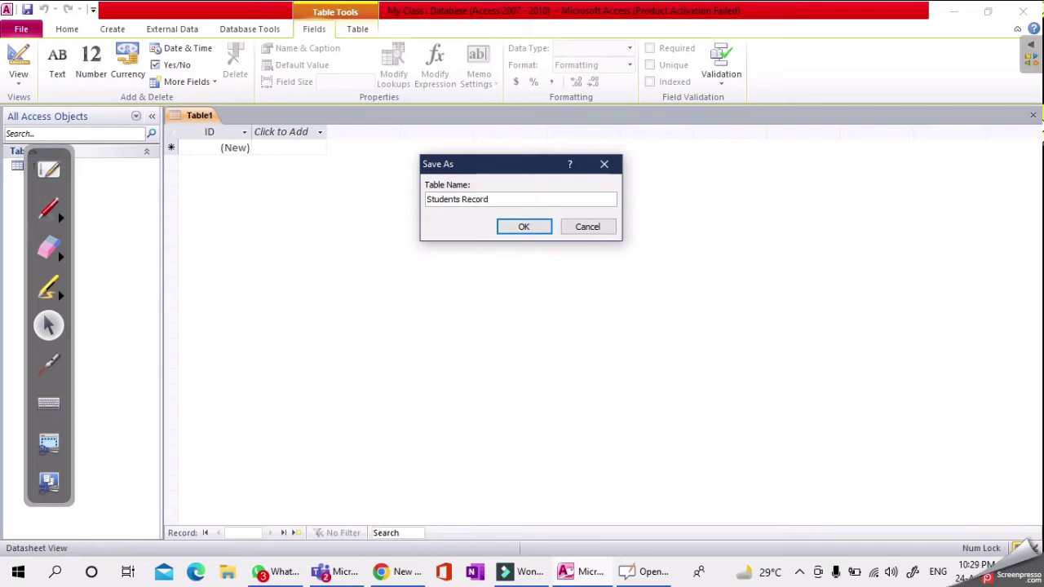
click(525, 226)
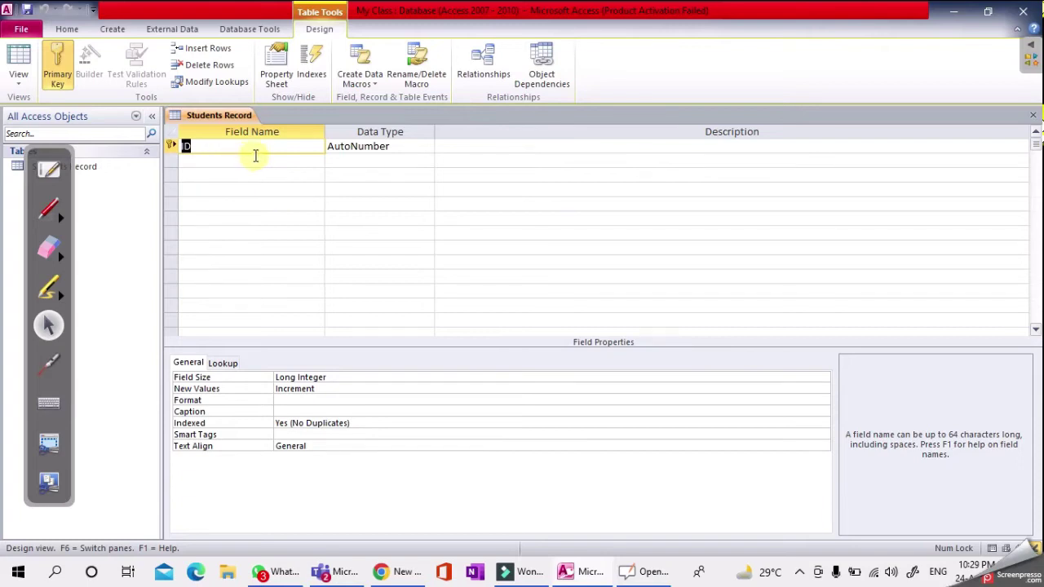
click(255, 160)
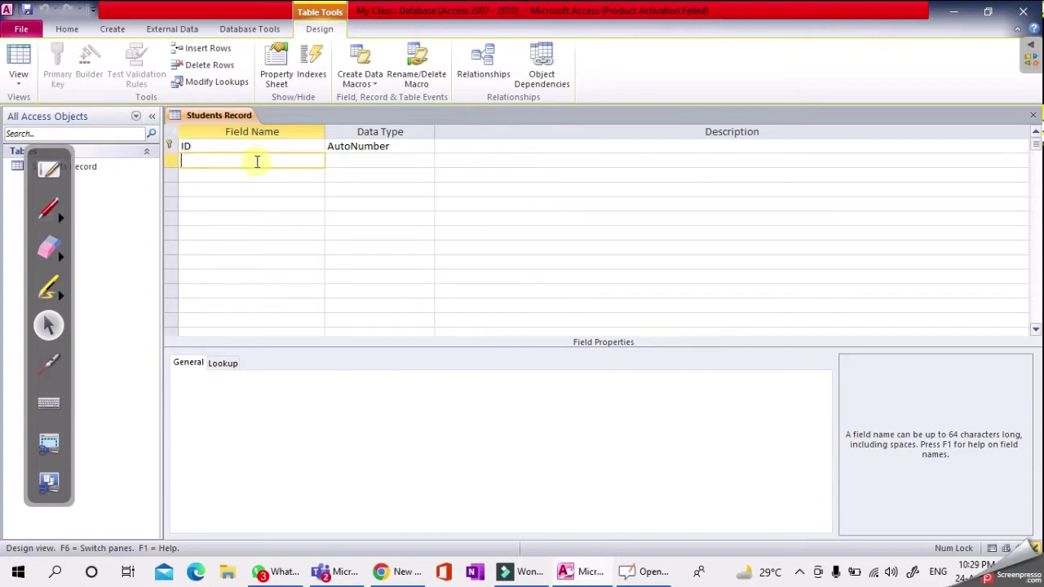
click(283, 147)
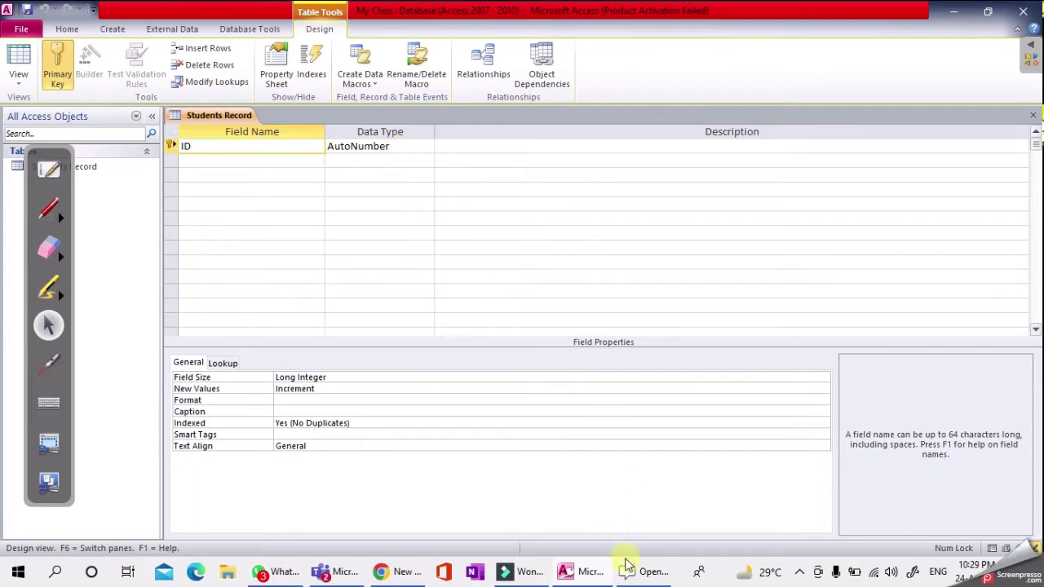
click(49, 168)
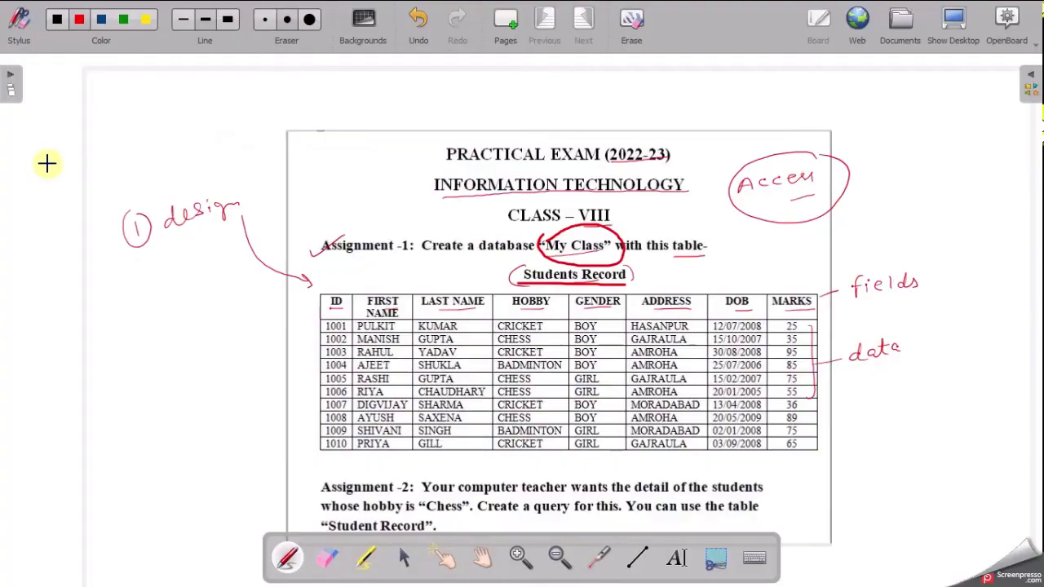
mouse_move(337, 287)
mouse_down()
mouse_move(320, 300)
mouse_move(328, 321)
mouse_move(349, 290)
mouse_up()
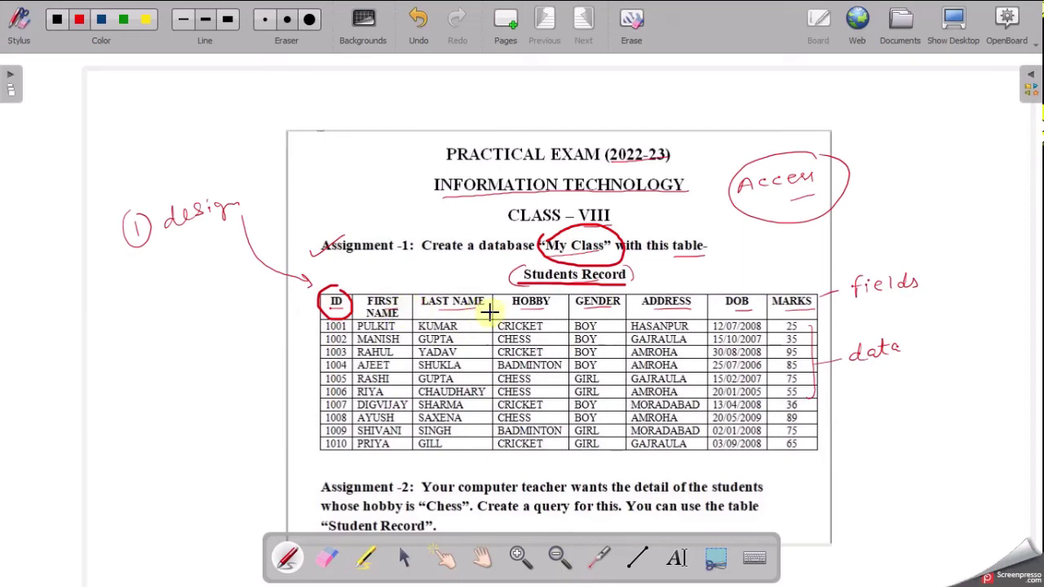
drag(512, 309, 690, 308)
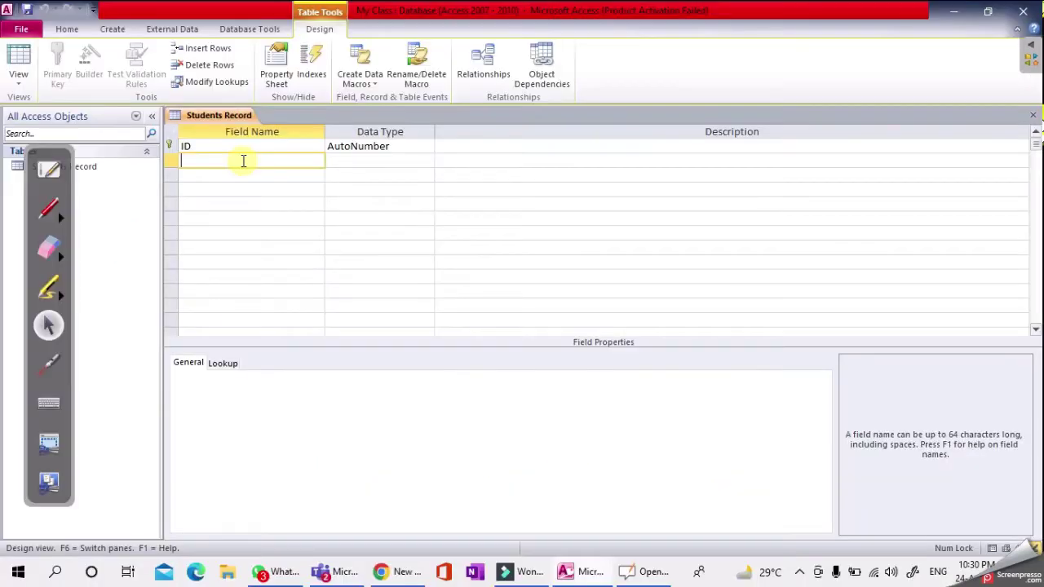
click(413, 145)
- Set ID to Number and add FIRST NAME, LAST NAME and HOBBY as Text fields
click(426, 146)
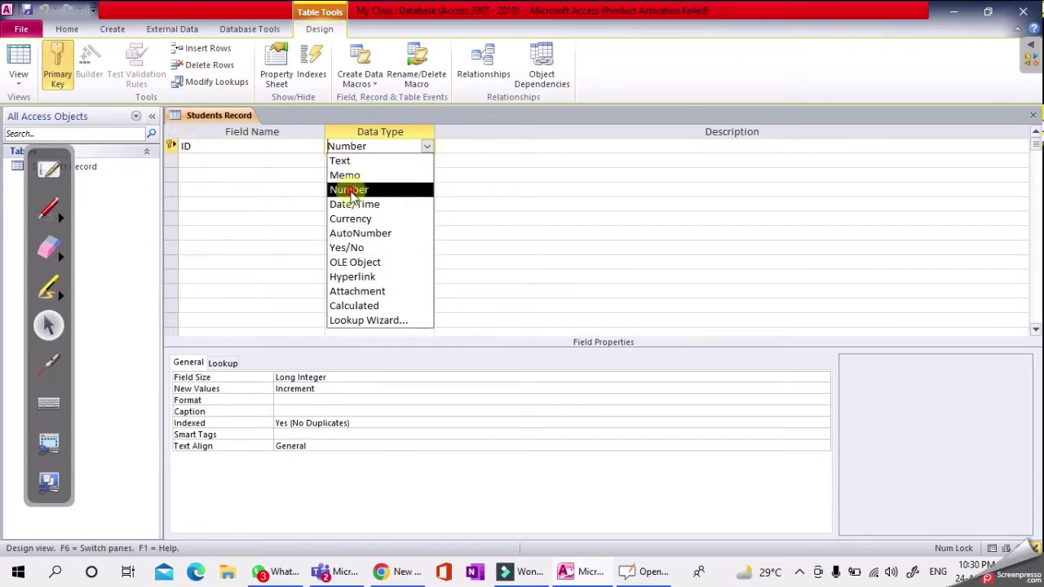
click(359, 190)
click(203, 163)
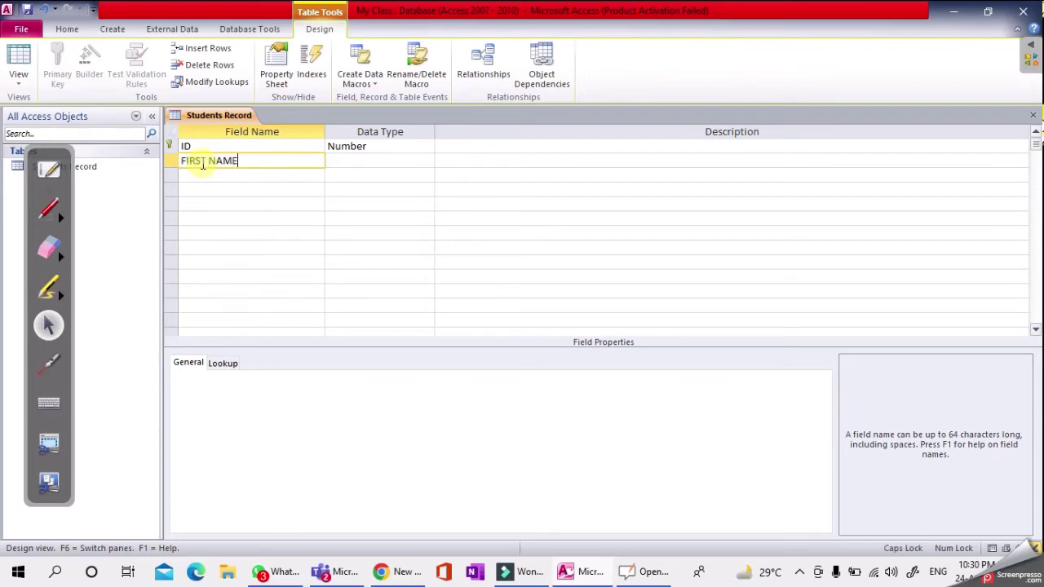
click(387, 159)
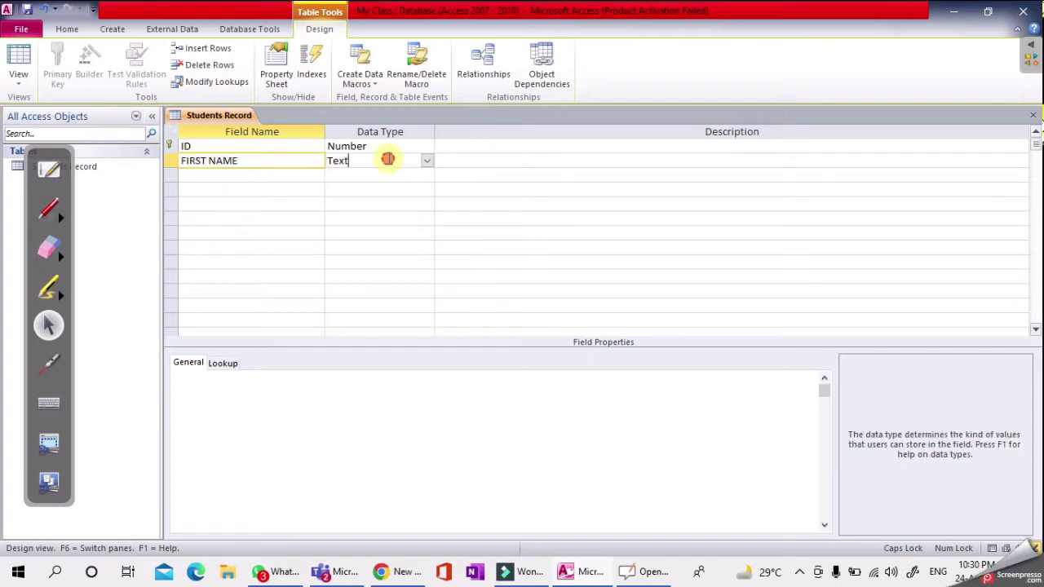
click(201, 175)
text(LAST NAME)
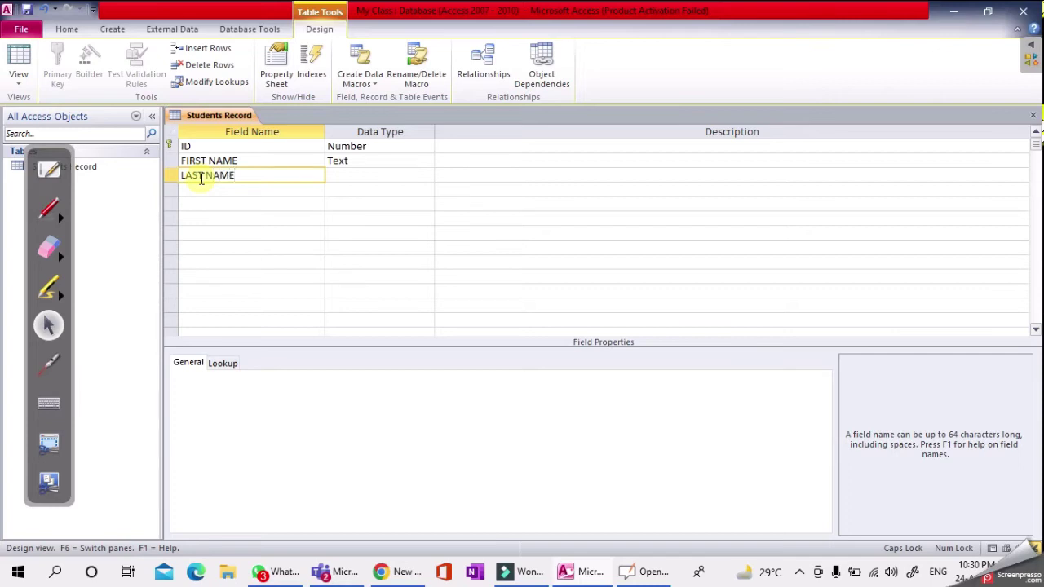
click(366, 177)
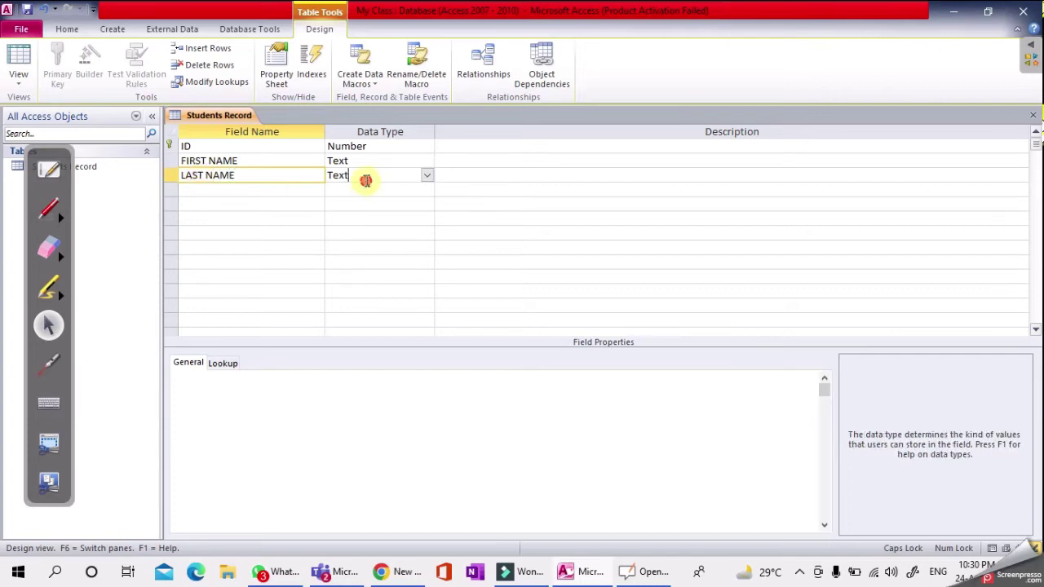
click(245, 190)
text(HOBBY)
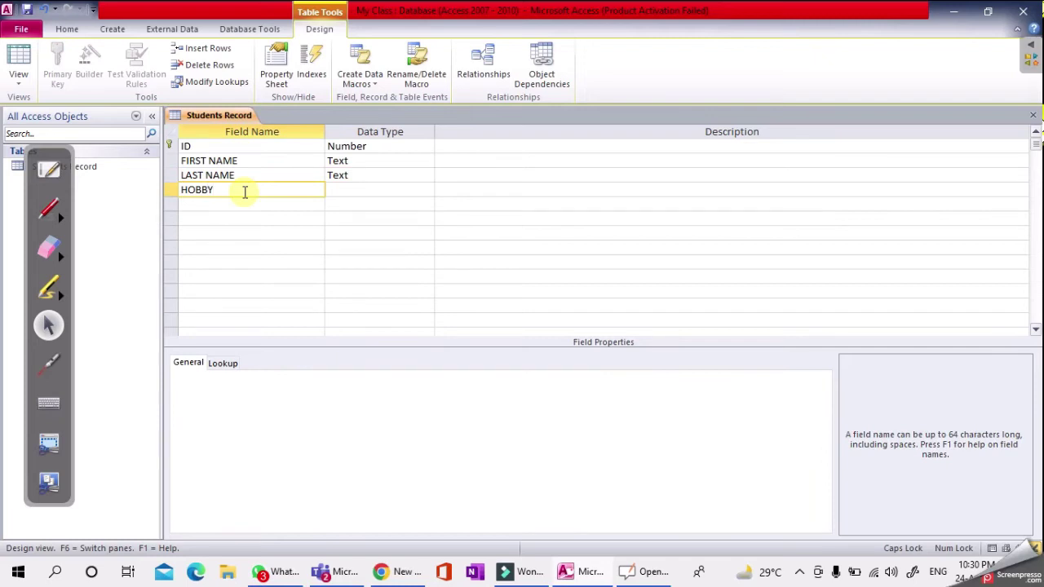
click(361, 191)
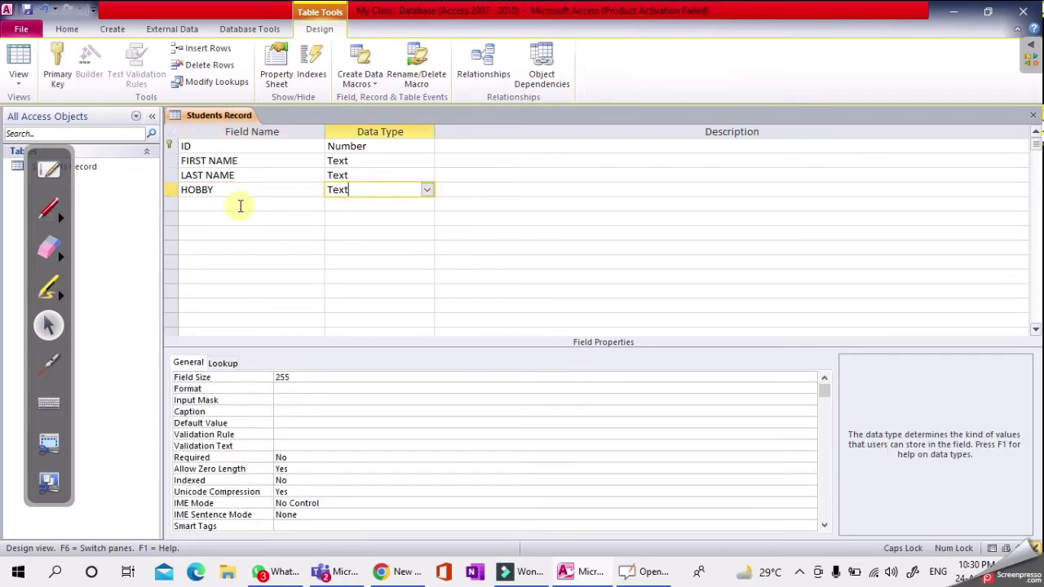
- Add GENDER and ADDRESS as Text fields and DOB as a Date/Time field
click(236, 206)
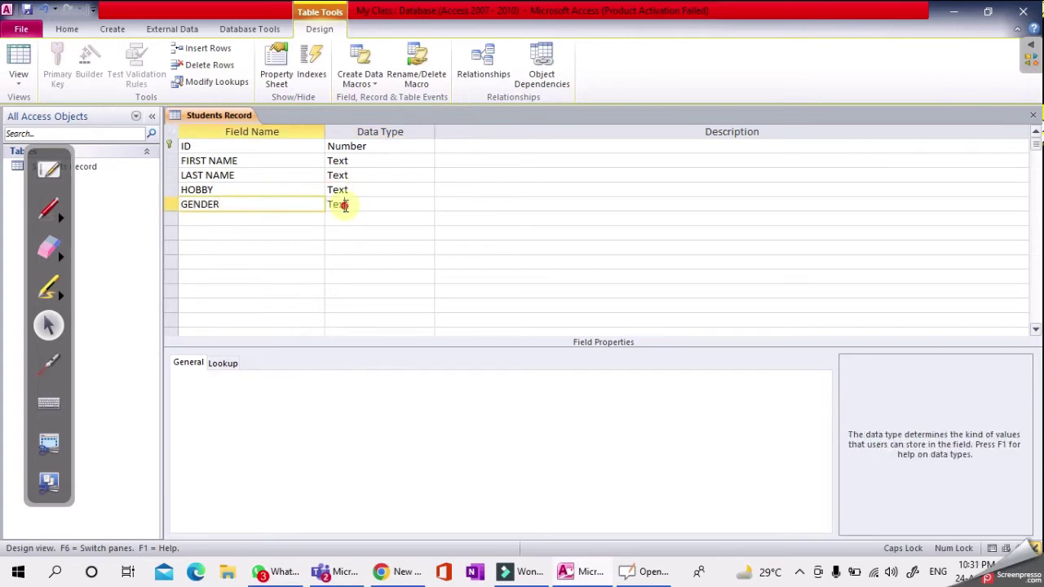
click(345, 205)
click(292, 217)
text(ADDRESS)
click(342, 218)
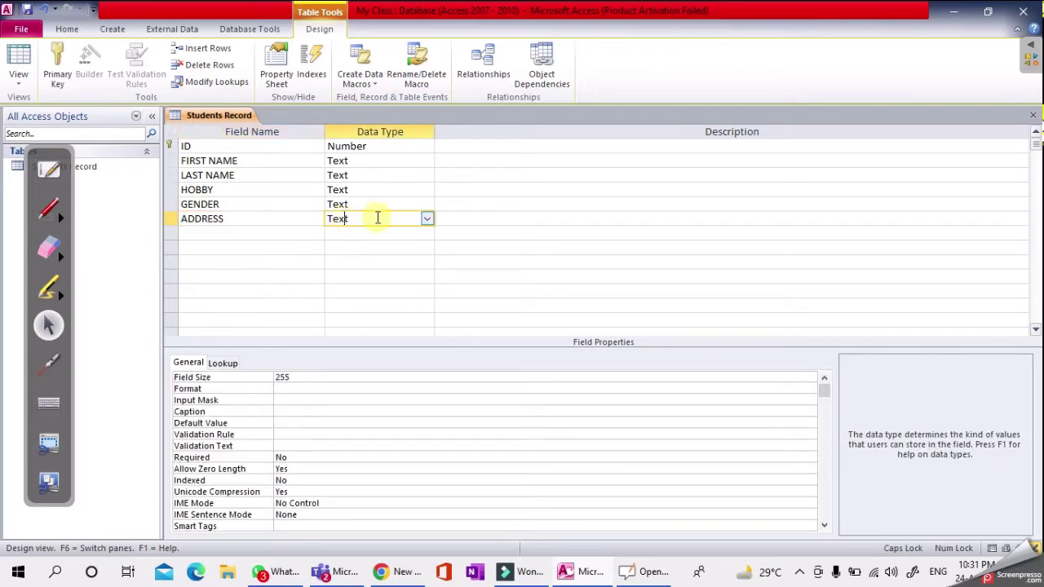
click(264, 234)
text(DOB)
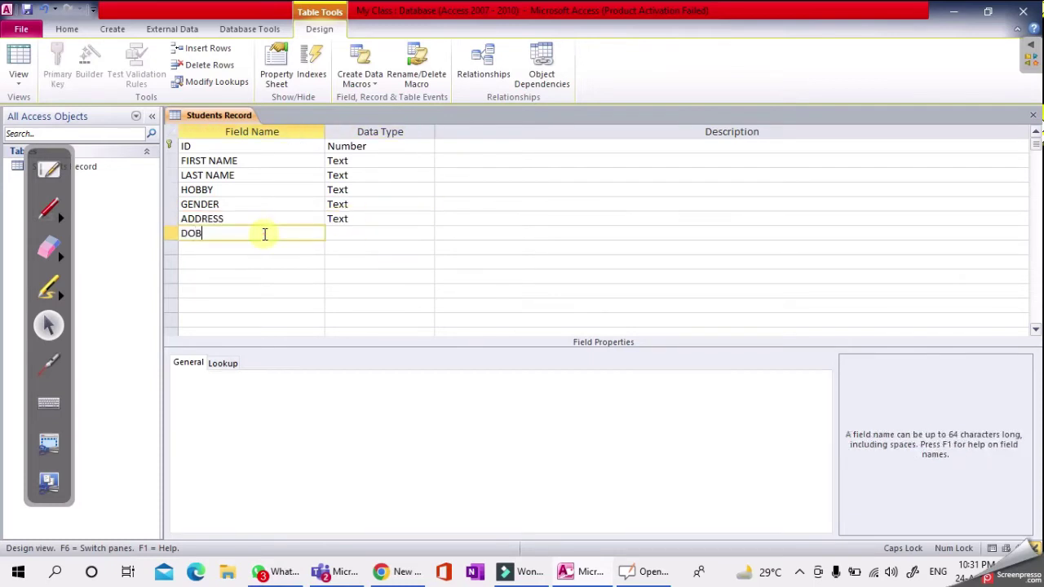
click(361, 235)
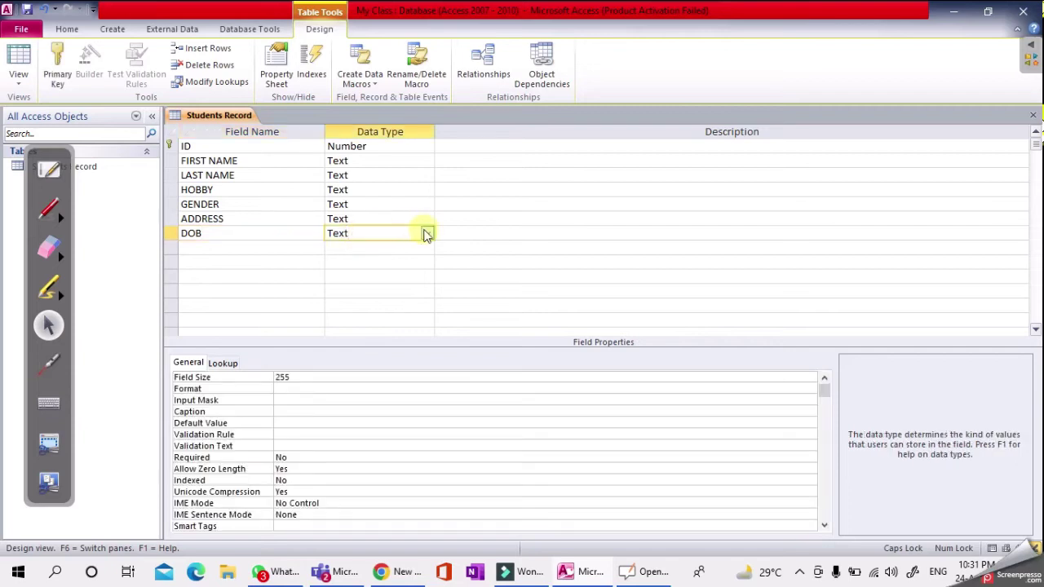
click(427, 234)
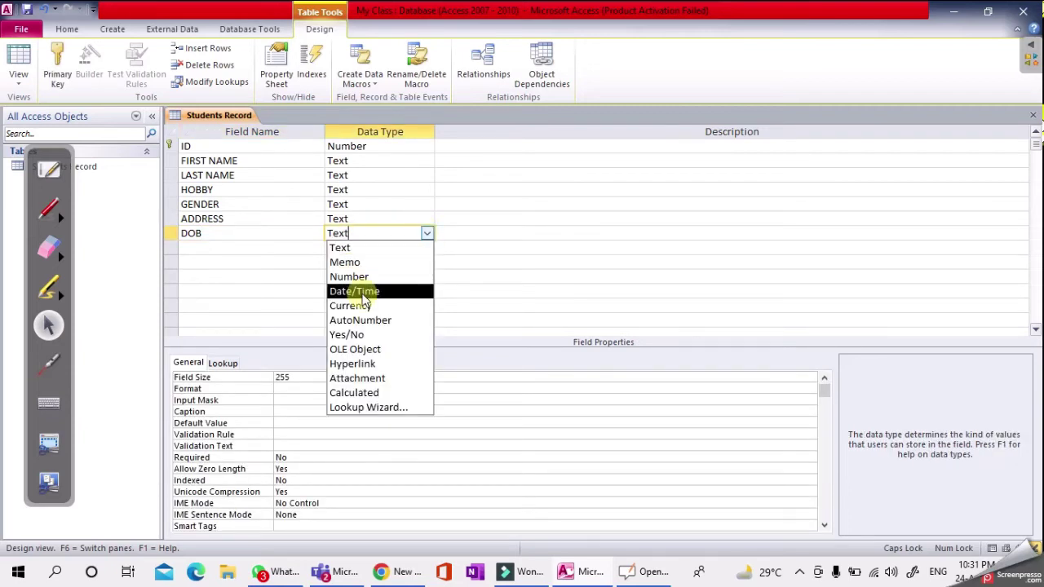
click(364, 293)
- Add MARKS as a Number field and switch the table to Datasheet View
click(221, 250)
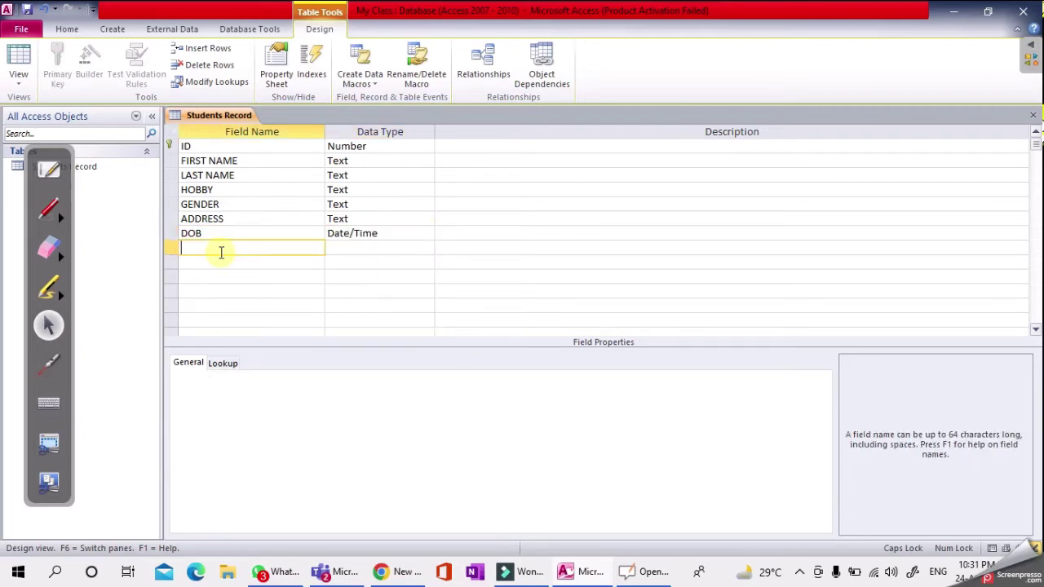
text(MARKS)
click(351, 247)
click(425, 247)
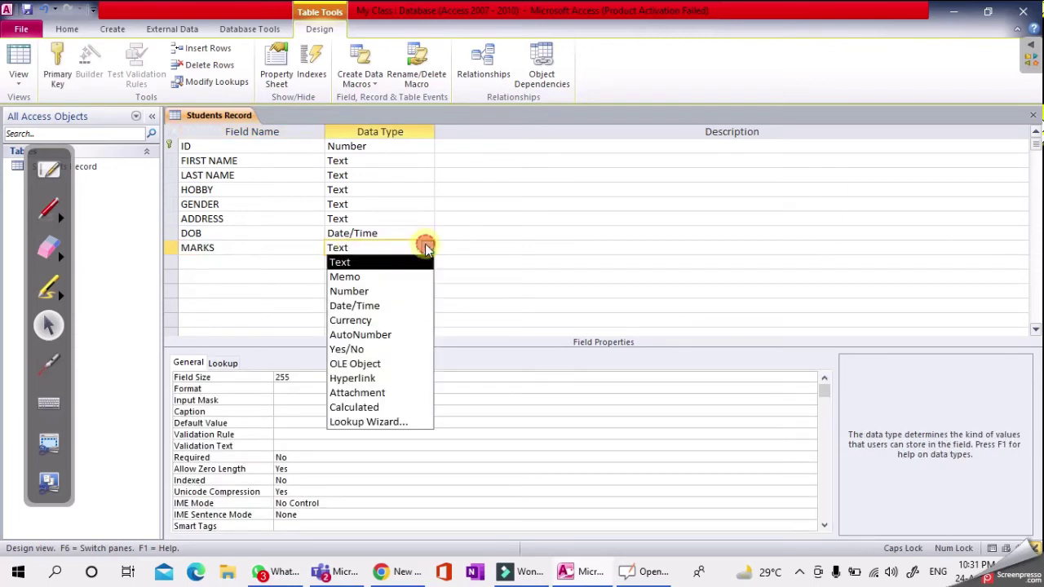
click(366, 292)
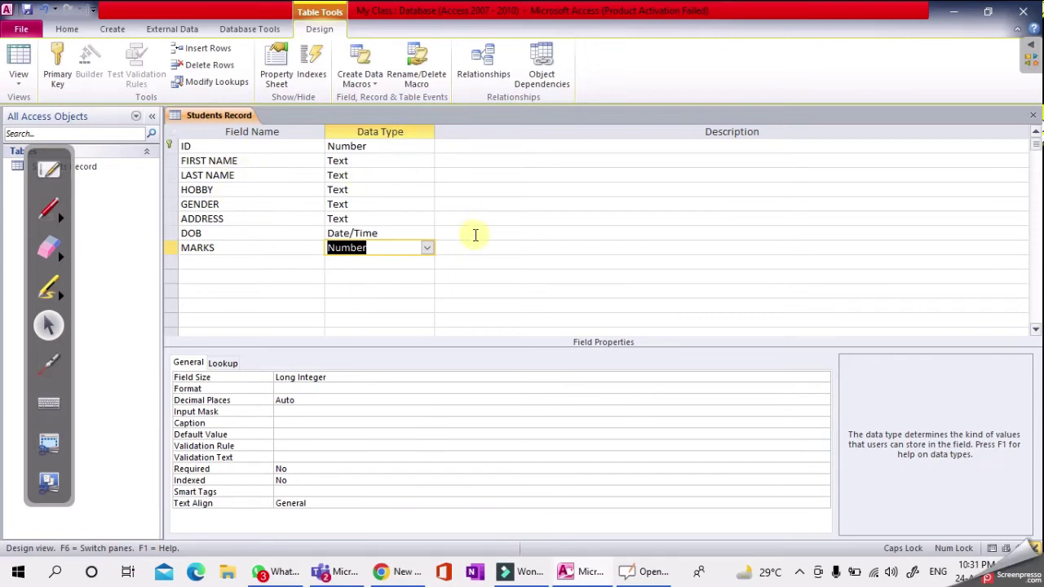
click(475, 242)
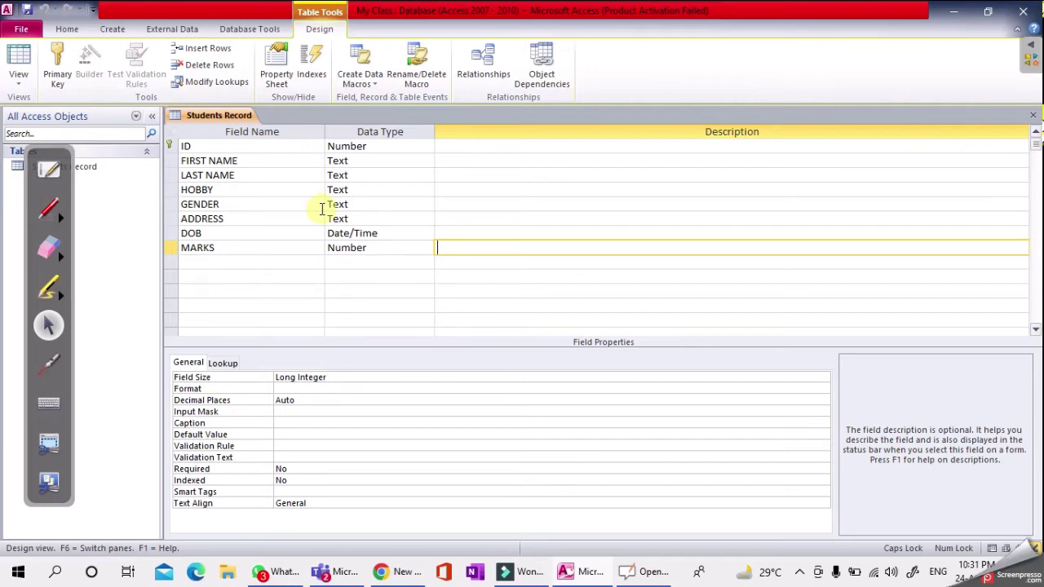
click(20, 85)
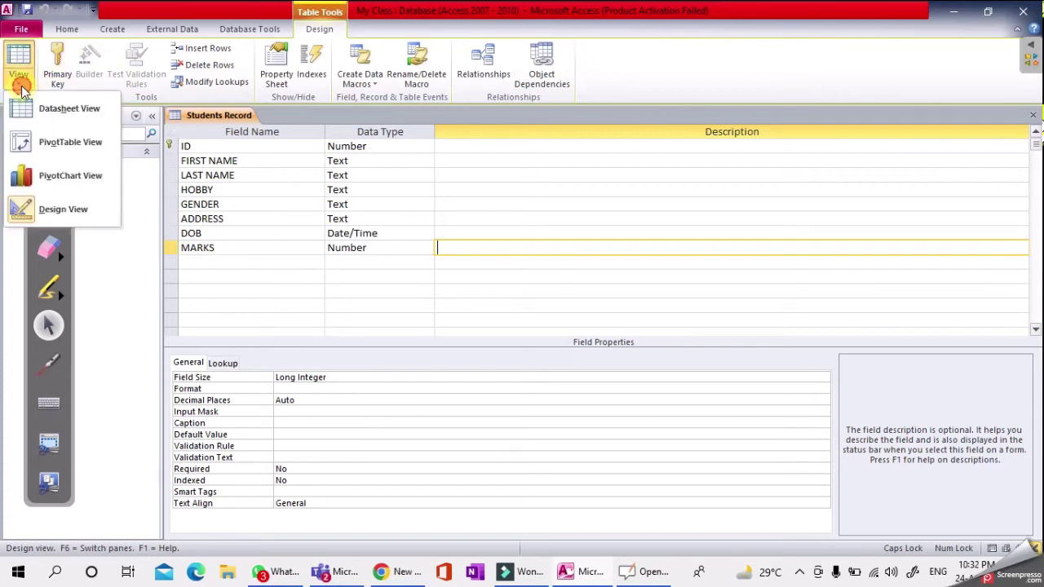
click(87, 119)
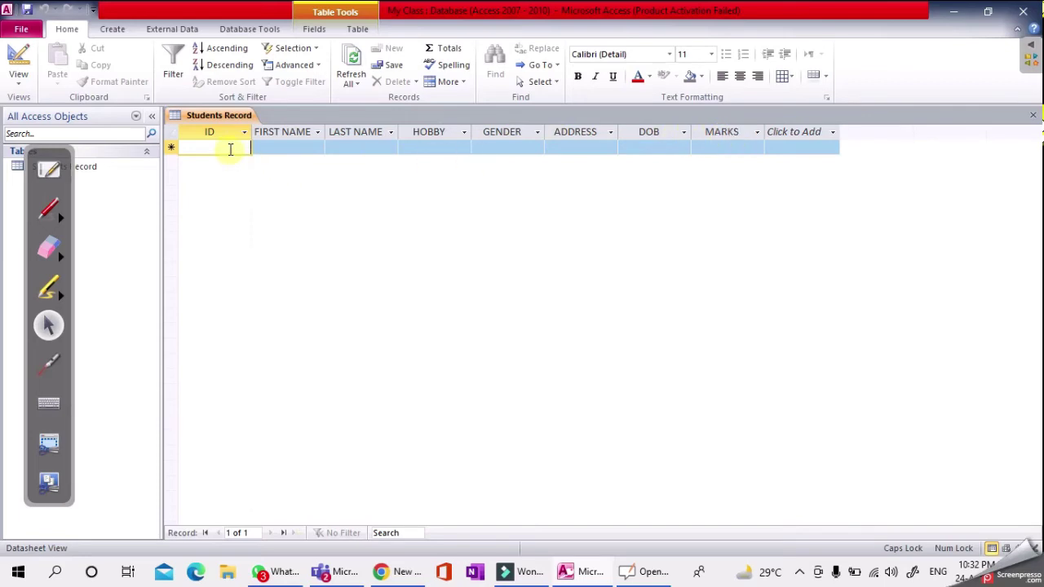
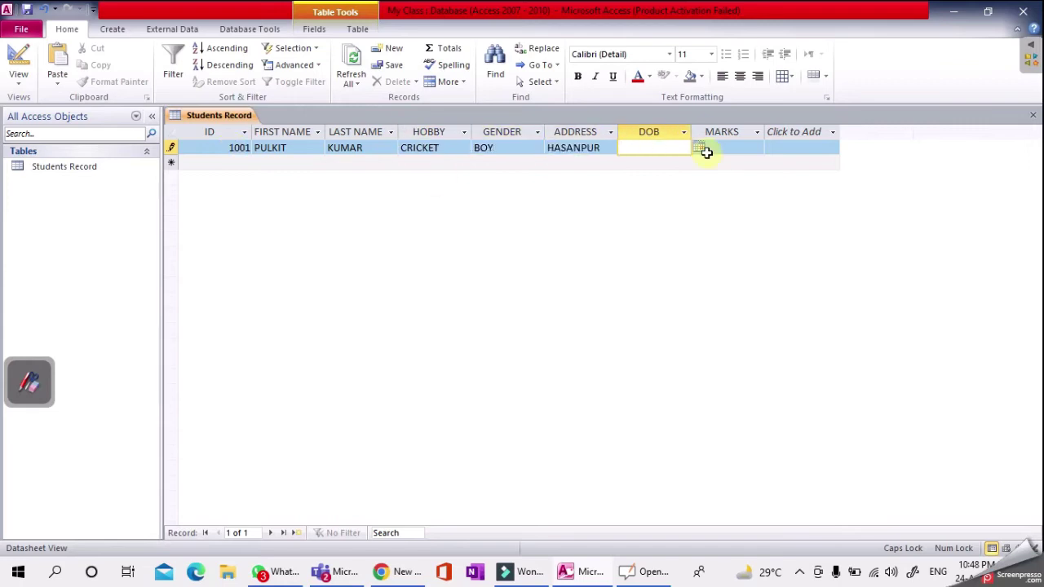
- Enter student records 1001 to 1003 and clear record 1004's misplaced values
click(701, 149)
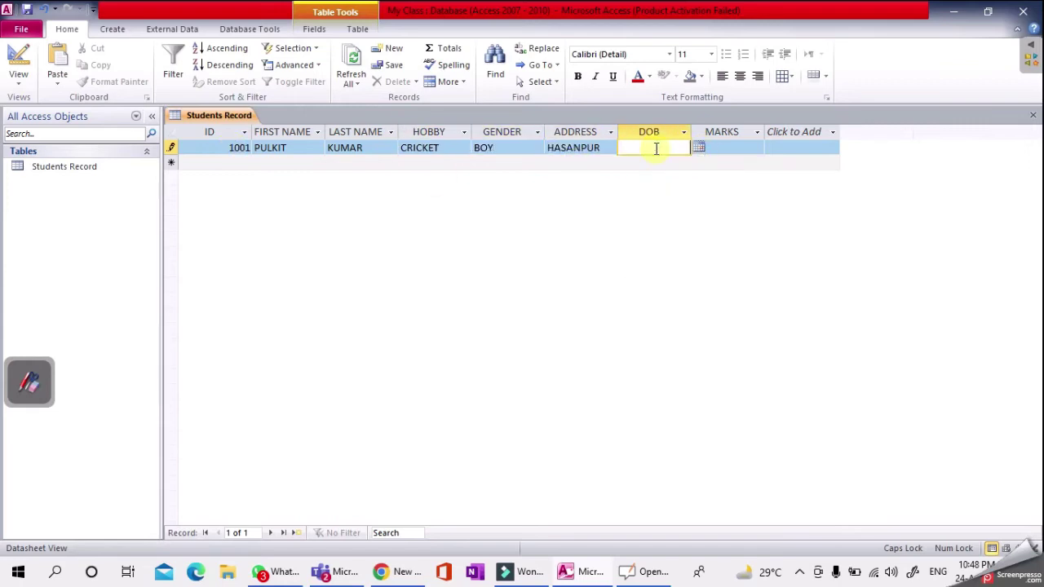
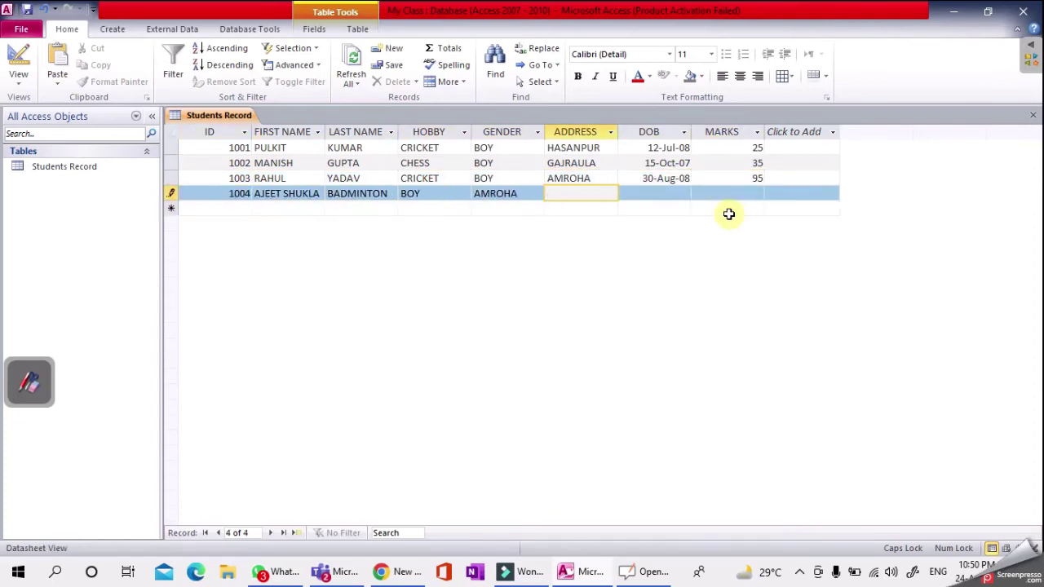
click(320, 193)
key(BackSpace)
key(BackSpace)
key(BackSpace)
key(BackSpace)
key(BackSpace)
key(BackSpace)
key(BackSpace)
key(Tab)
key(Delete)
key(Tab)
key(Delete)
key(Tab)
key(Delete)
key(Tab)
key(Delete)
click(347, 194)
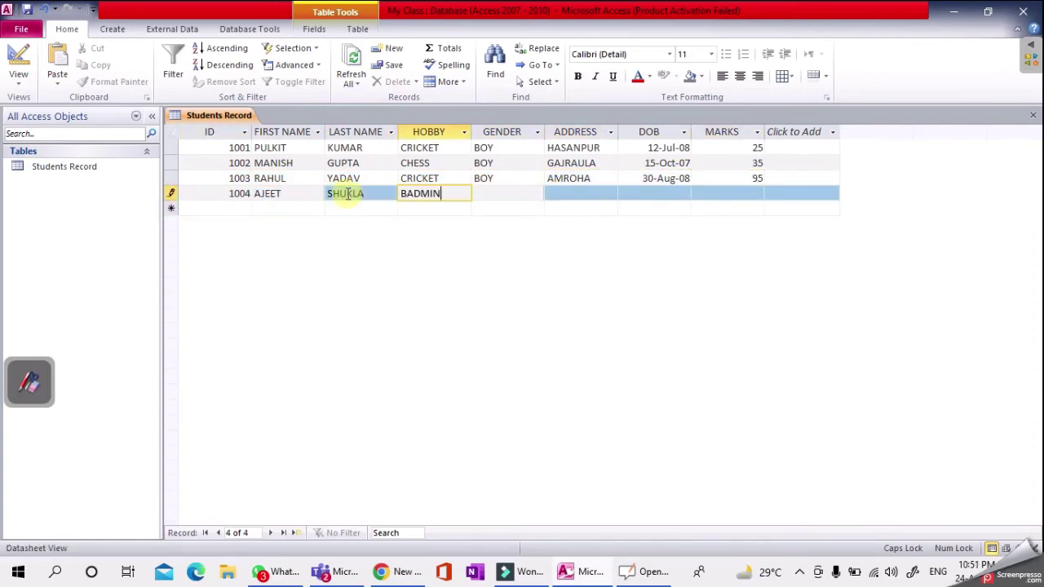
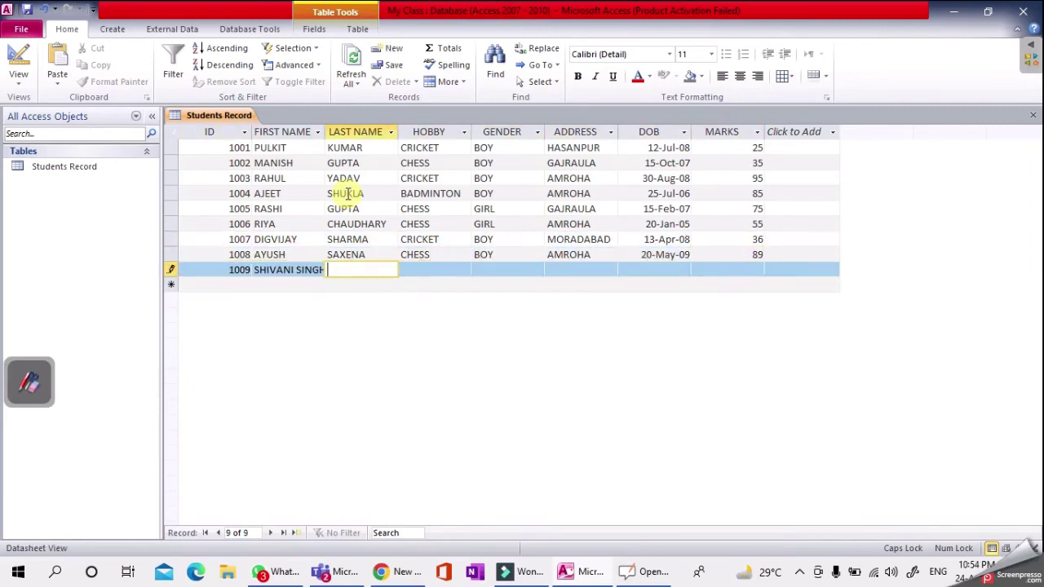
- Enter records 1004 through 1010, correcting record 1009's first name along the way
key(shift+Tab)
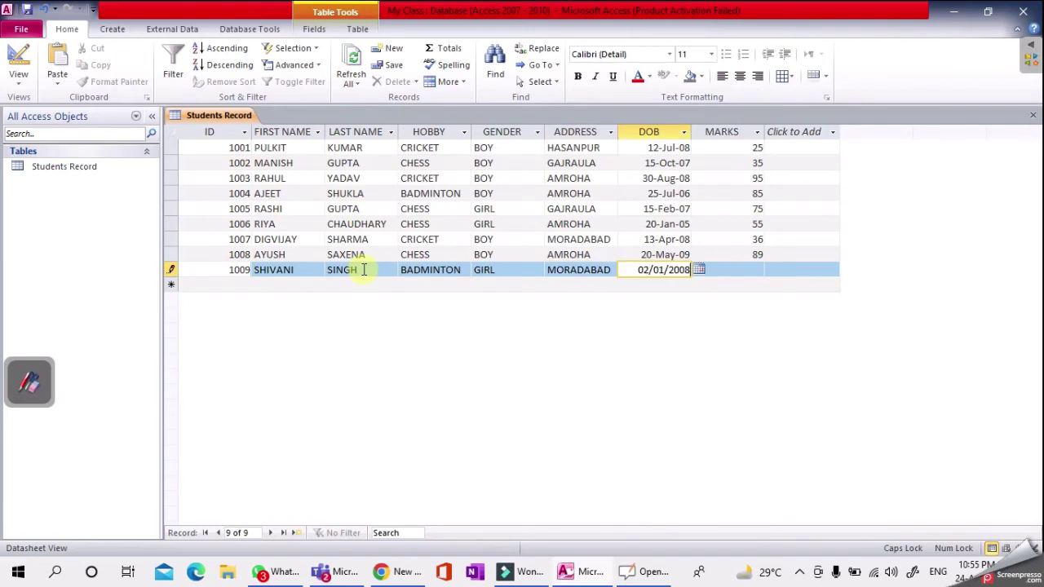
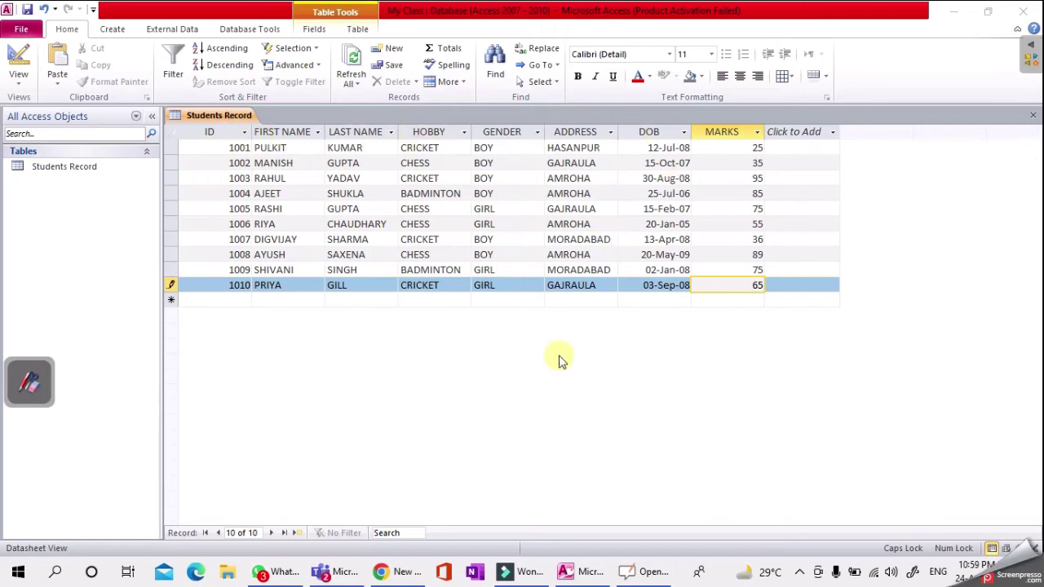
key(F6)
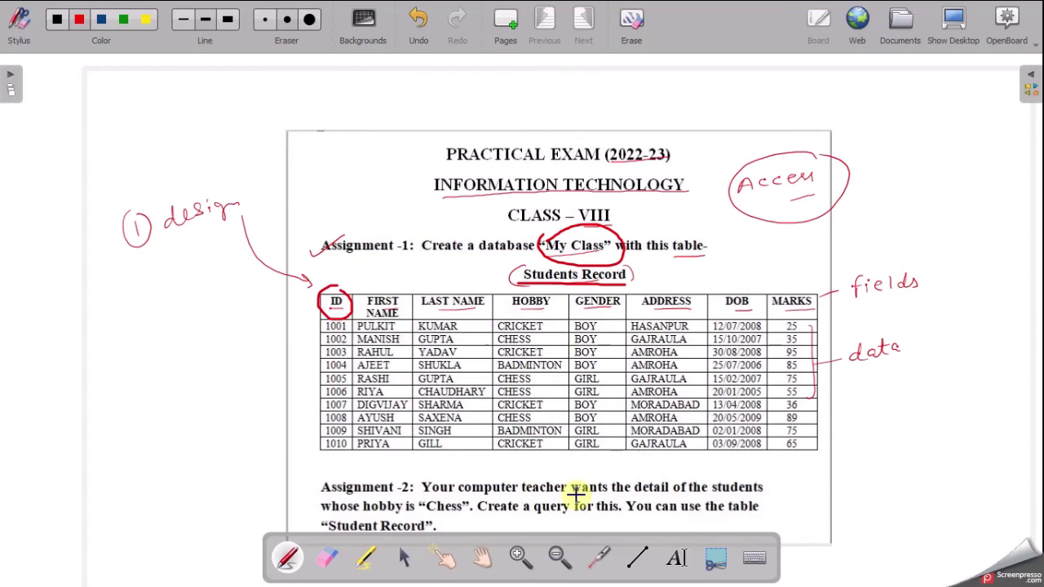
- Underline 'Chess', retrace the oval around 'Students Record', and tick the CHESS rows 1002, 1005, 1006
drag(425, 512, 463, 512)
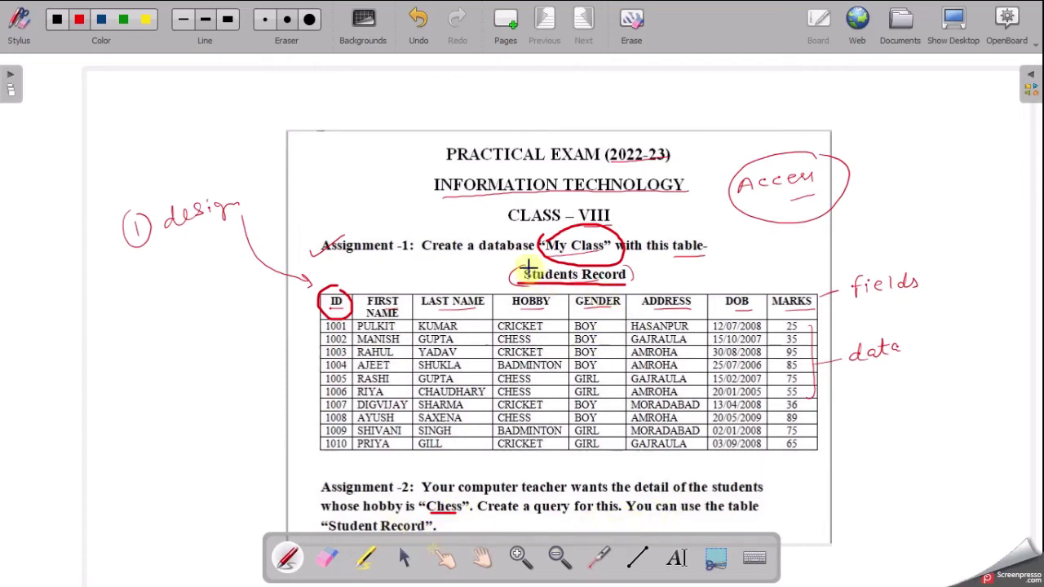
mouse_move(527, 263)
mouse_down()
mouse_move(508, 273)
mouse_move(632, 284)
mouse_move(632, 260)
mouse_up()
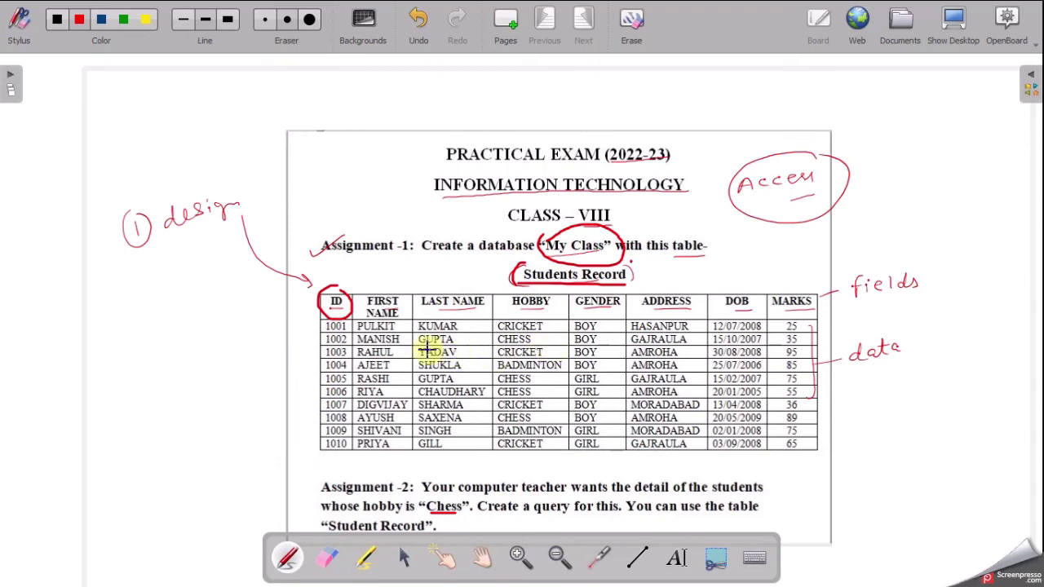
drag(400, 339, 407, 339)
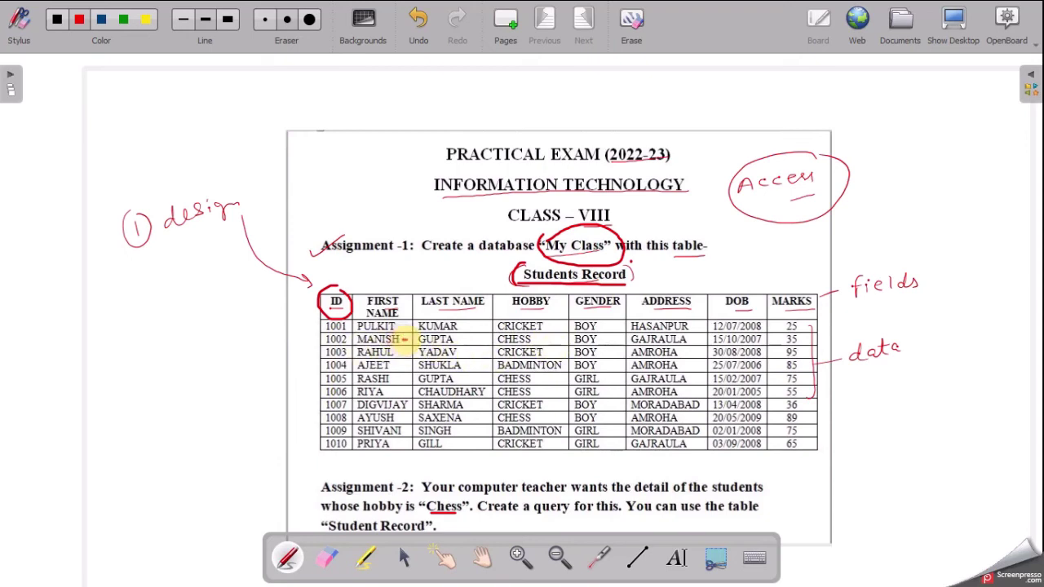
drag(537, 337, 551, 332)
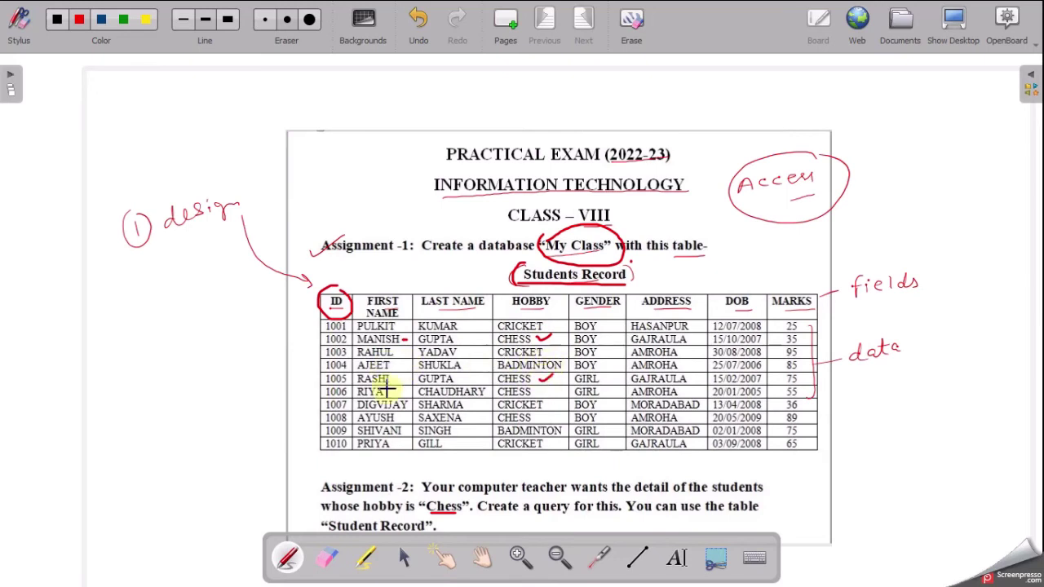
drag(532, 380, 552, 375)
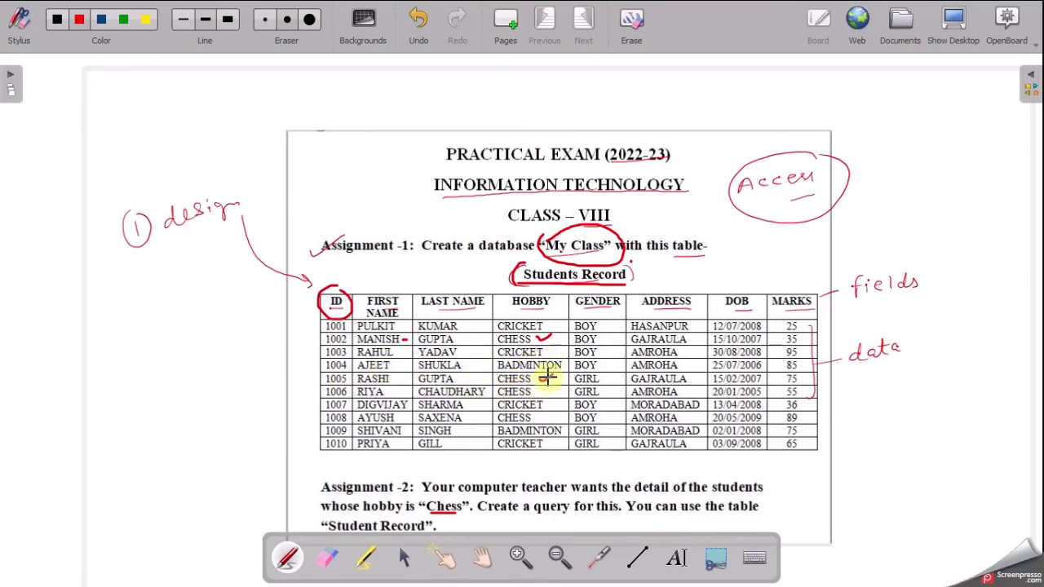
drag(538, 391, 551, 410)
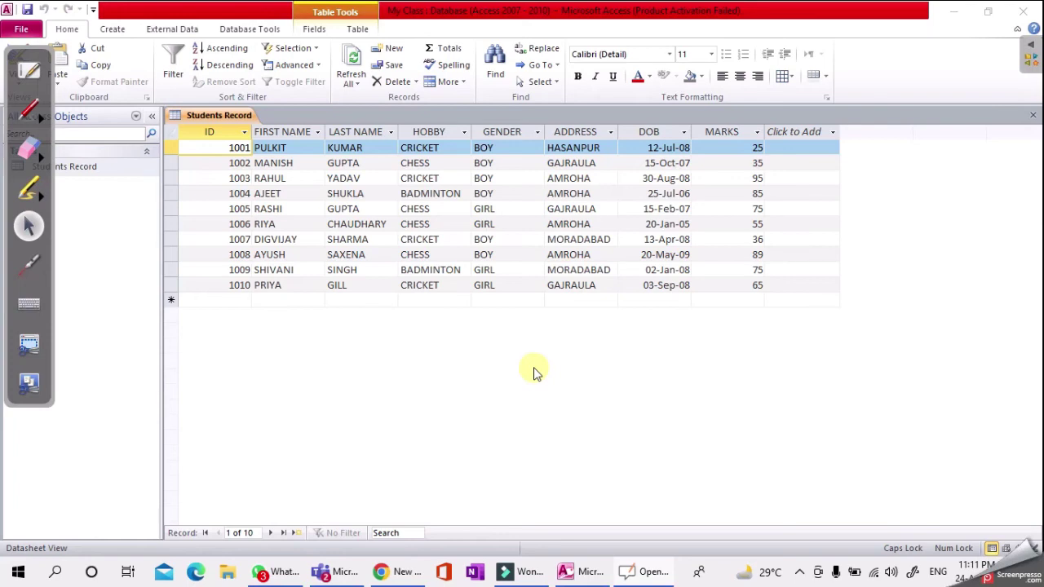
- Build a Simple Query Wizard query on Students Record with FIRST NAME, LAST NAME and HOBBY
click(111, 29)
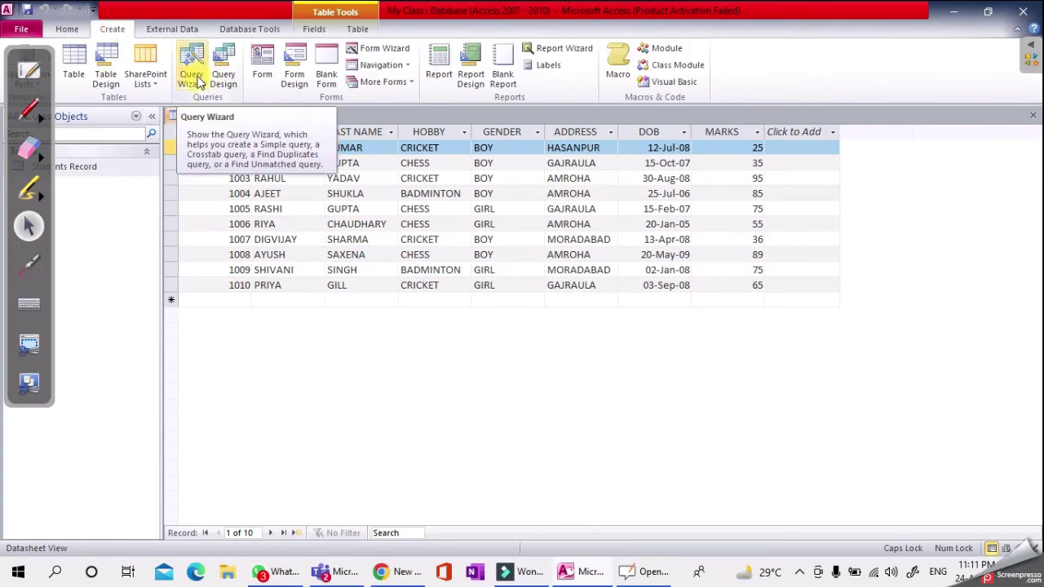
click(192, 75)
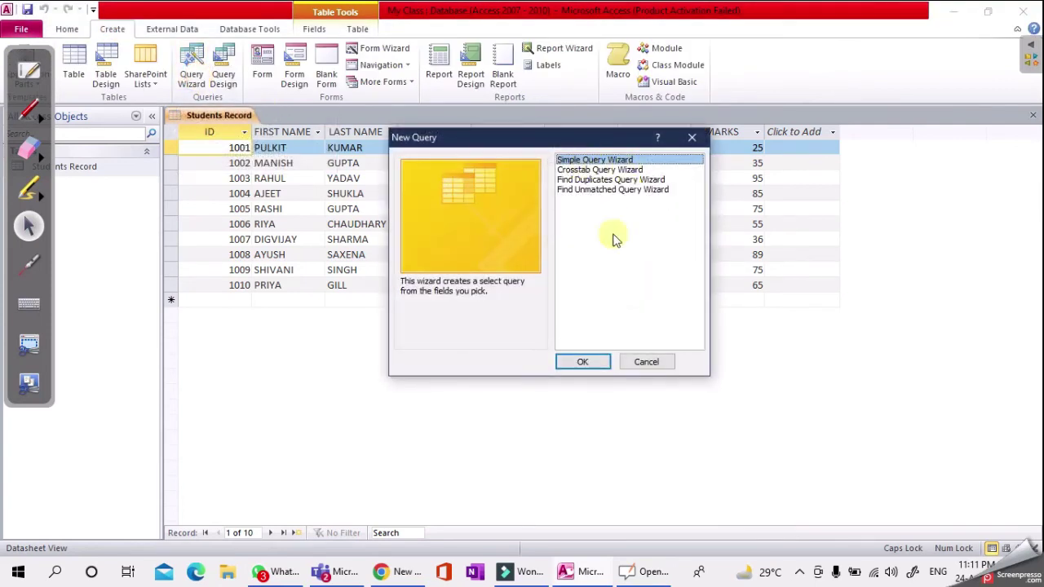
click(582, 361)
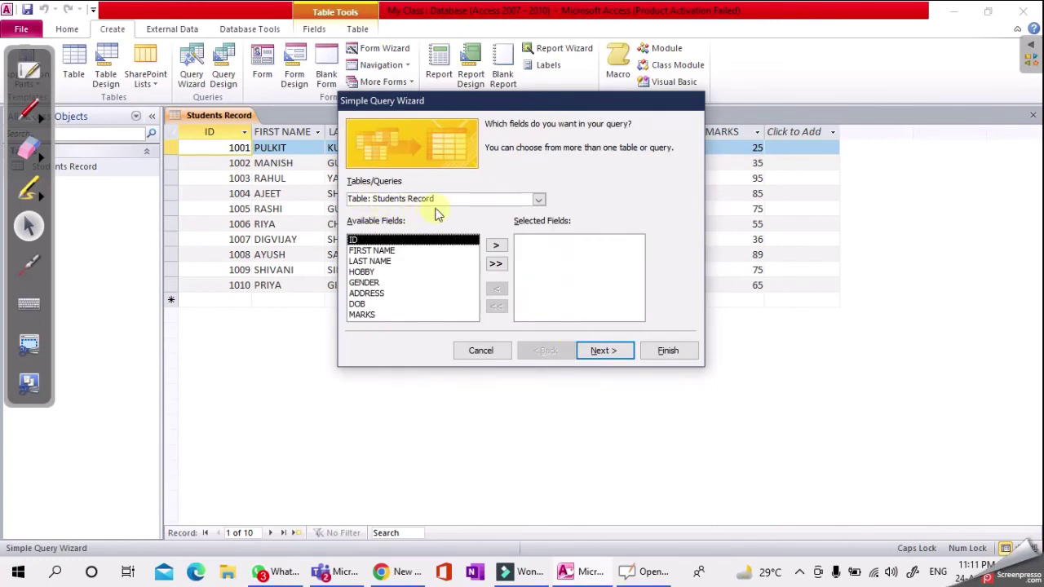
click(362, 249)
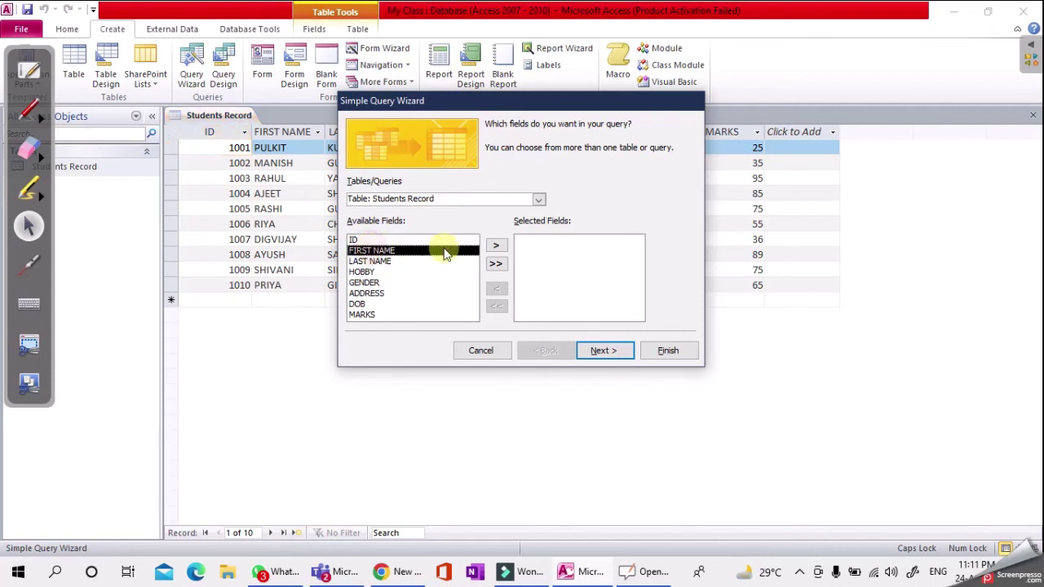
click(495, 246)
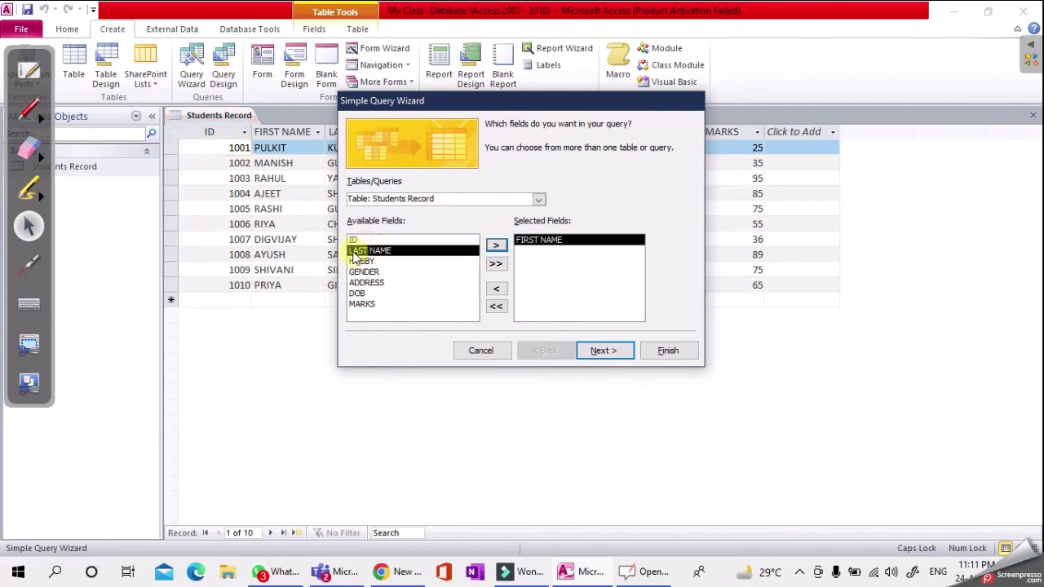
click(495, 247)
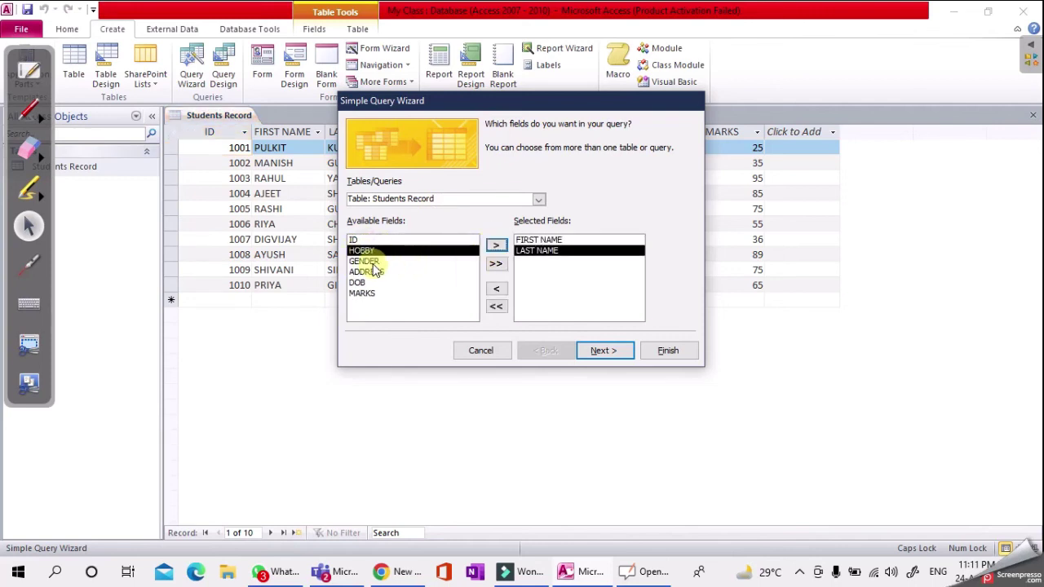
click(493, 246)
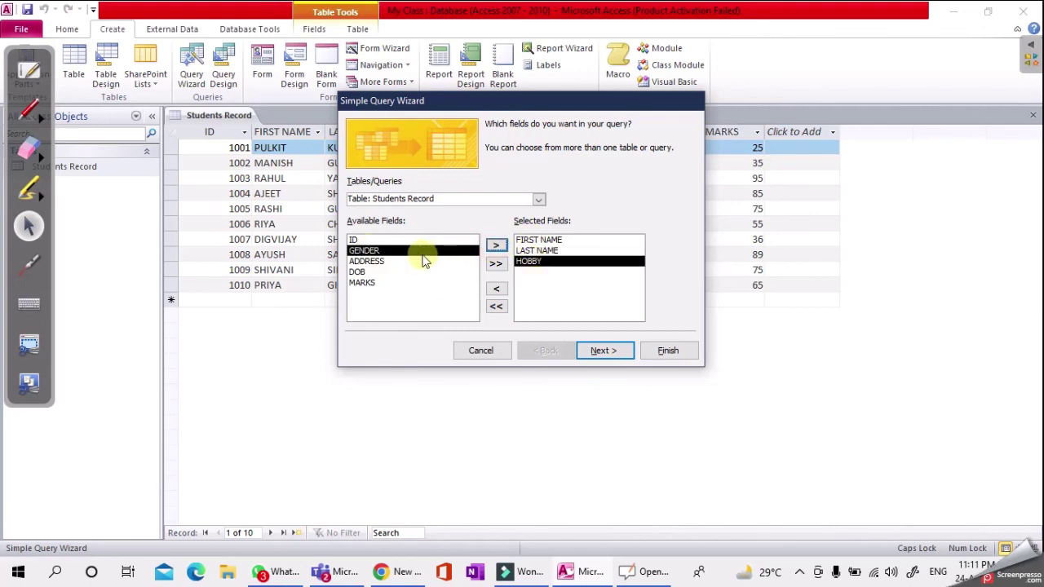
click(527, 240)
click(537, 251)
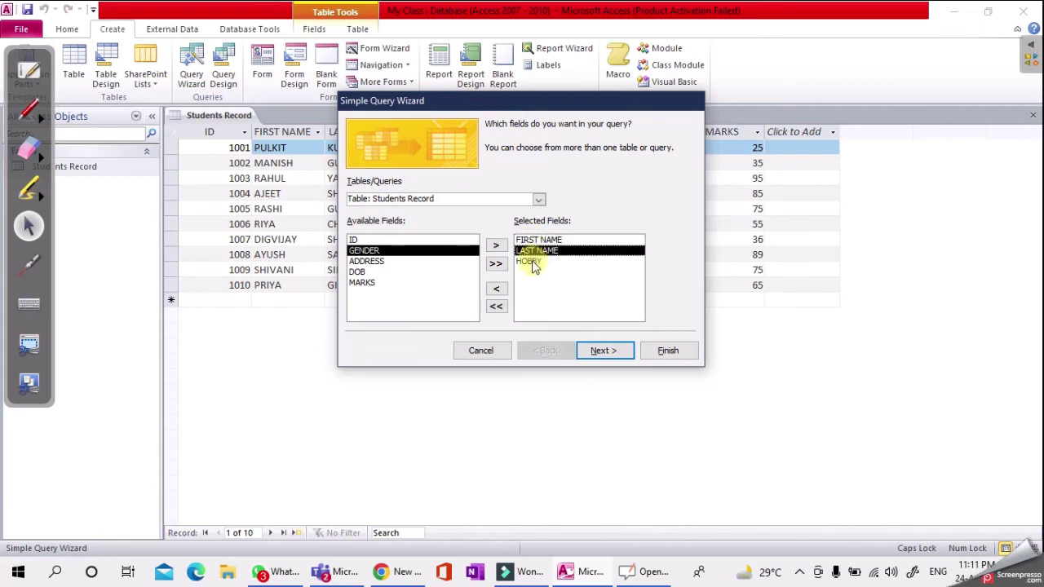
click(537, 261)
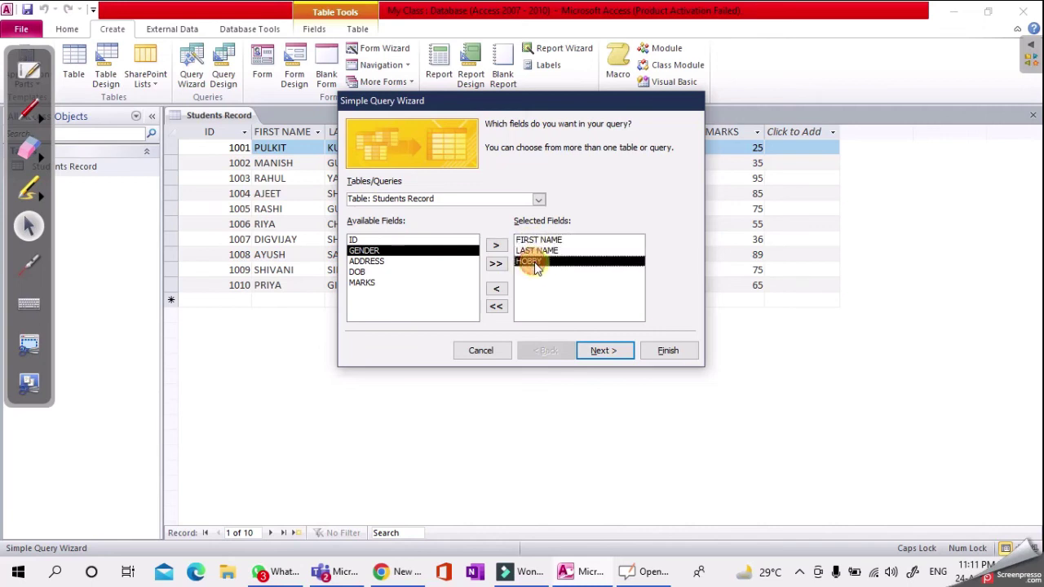
click(605, 350)
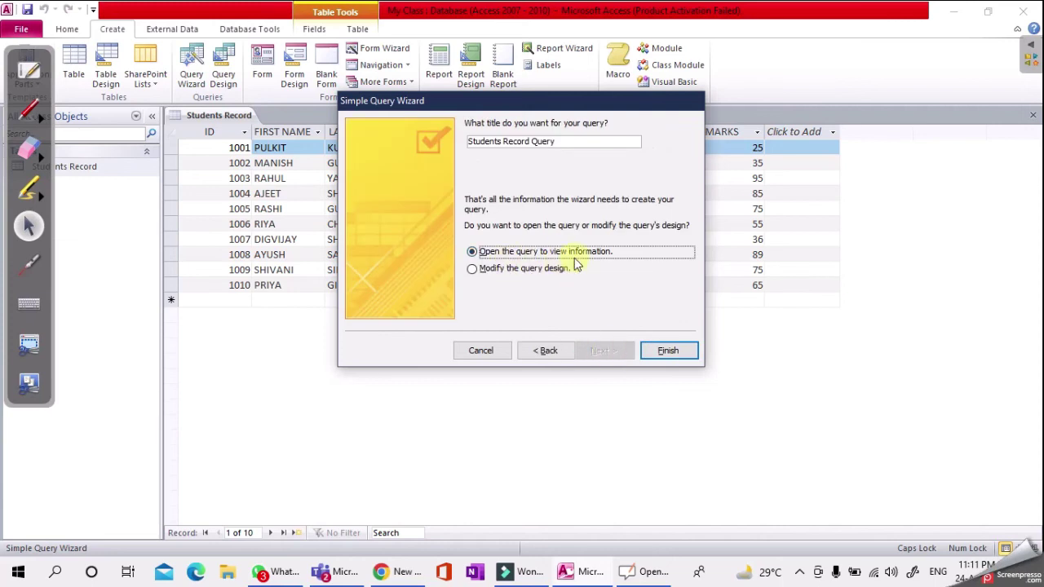
click(668, 351)
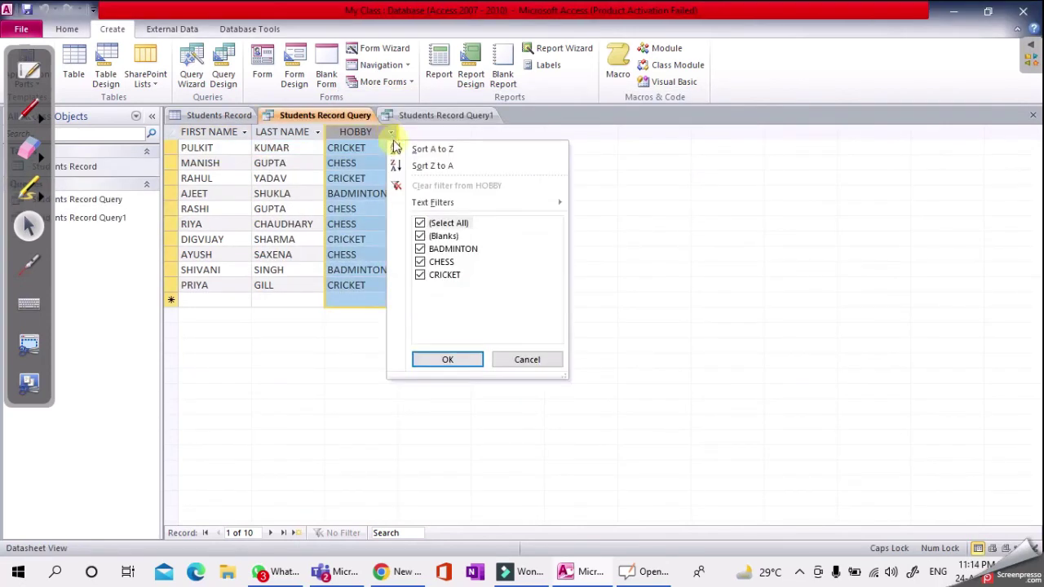
- Filter the query's HOBBY column to show only CHESS
click(420, 222)
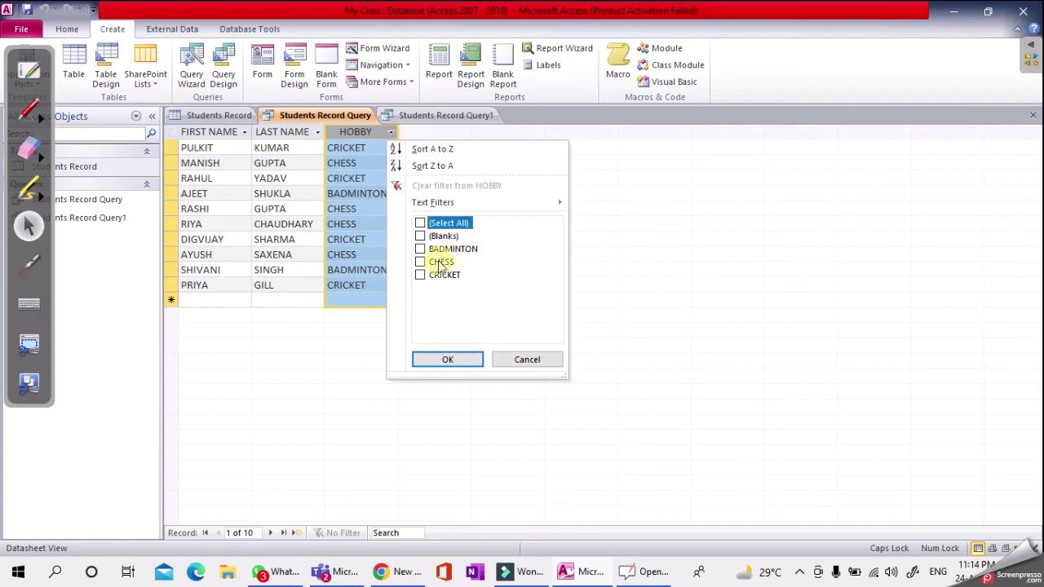
click(420, 262)
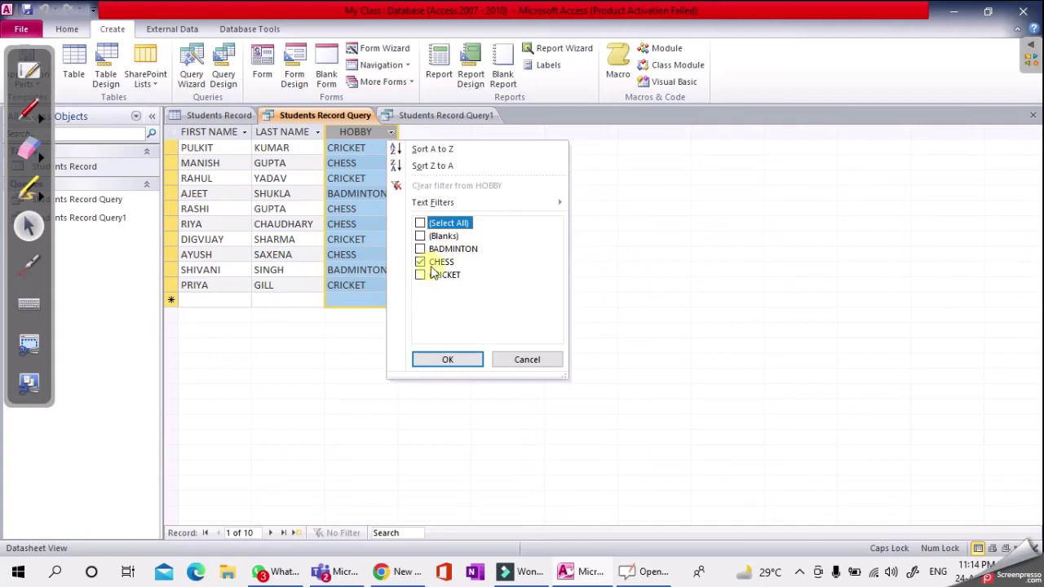
click(447, 359)
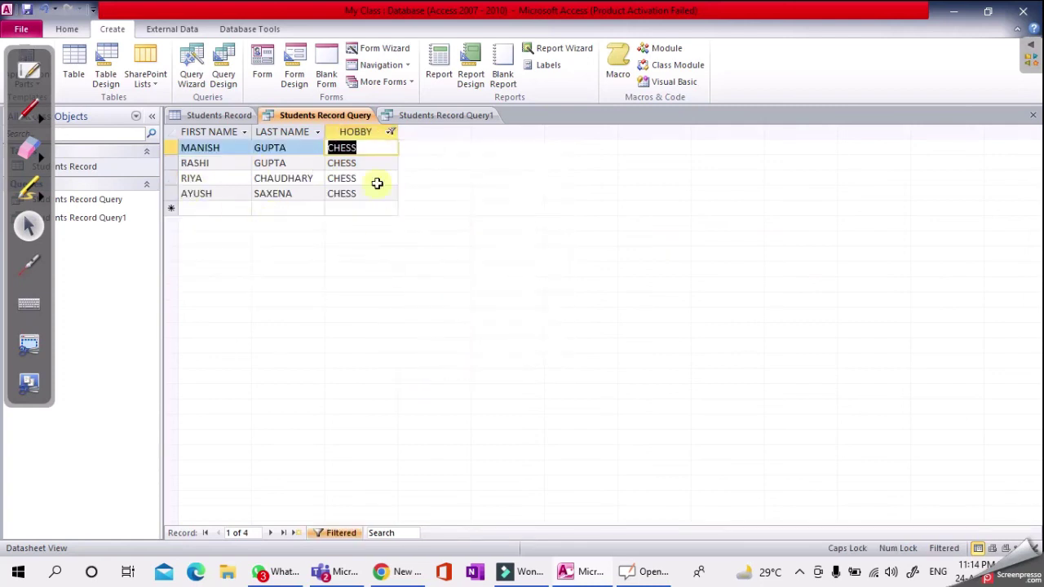